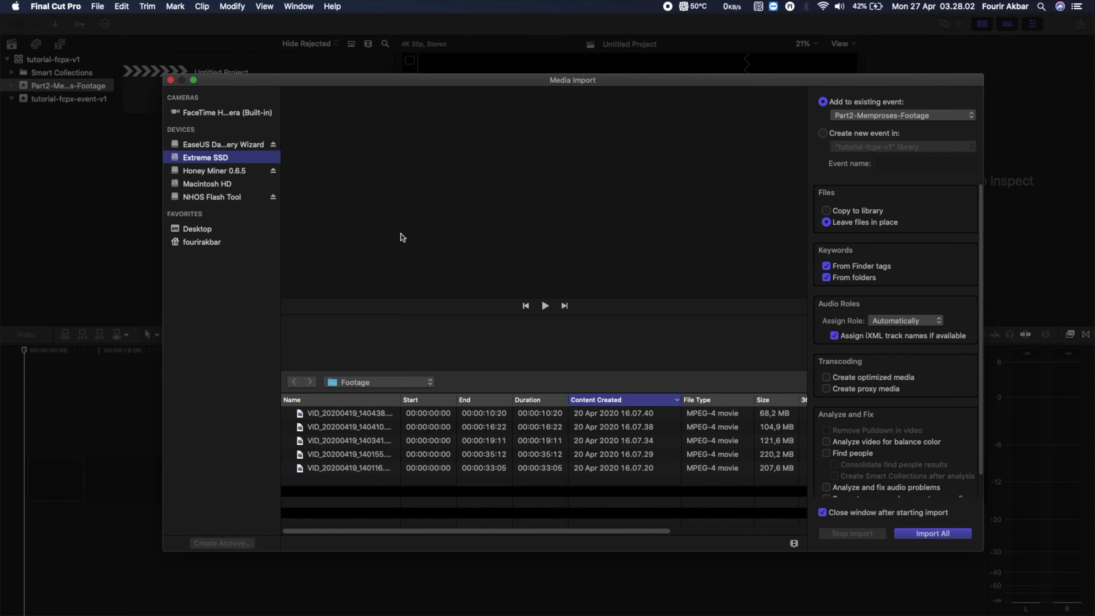
- Import all five clips from the Footage folder on Extreme SSD into the existing Part2-Memproses-Footage event, leaving files in place
left_click(171, 79)
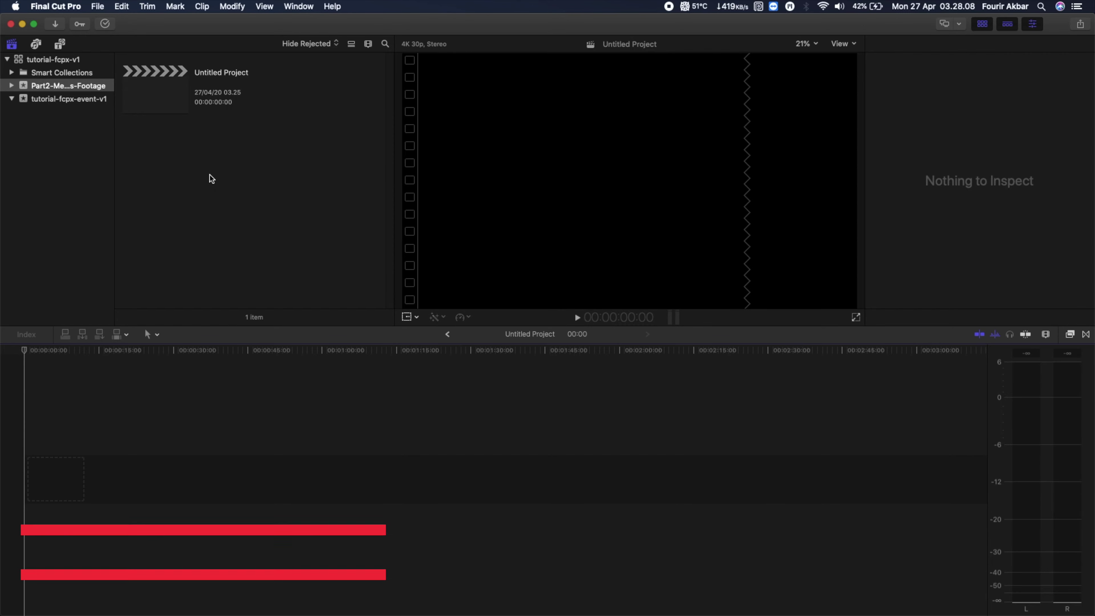
key("super+i")
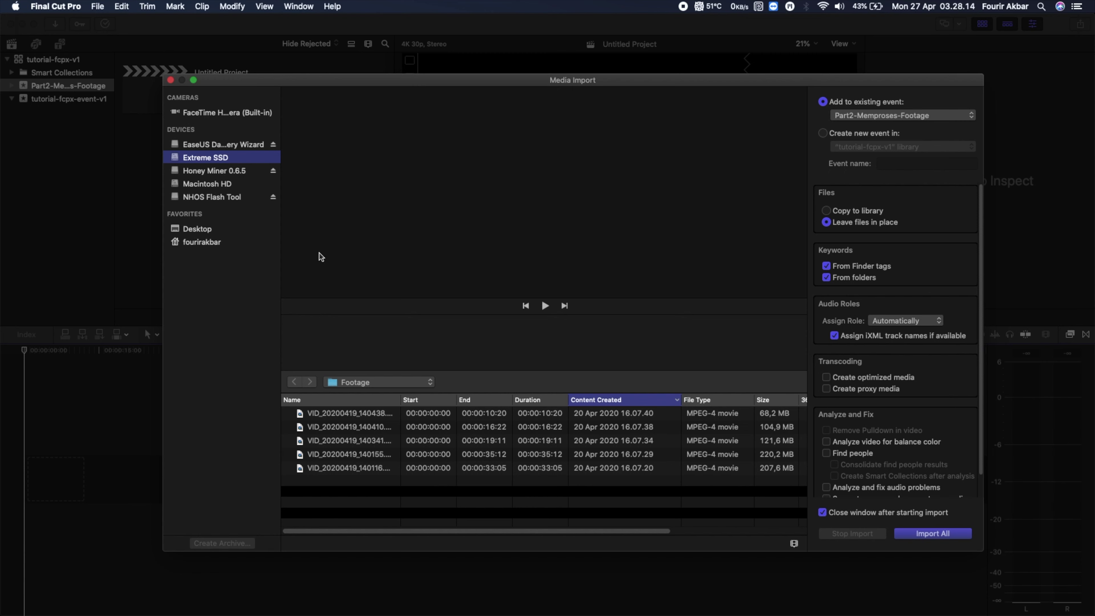
left_click(350, 414)
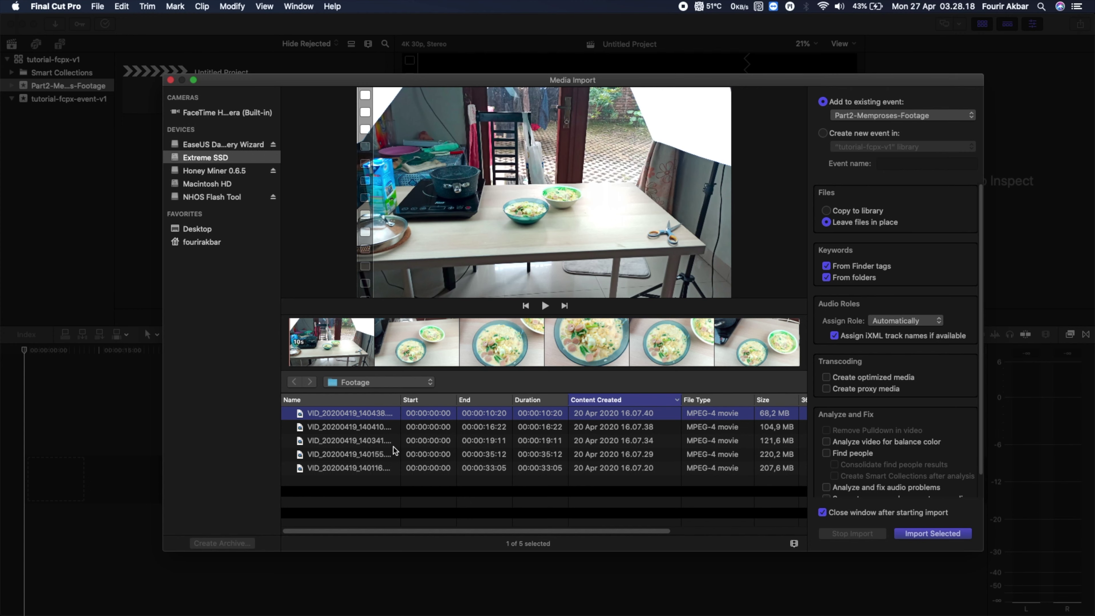
left_click(371, 468, "shift")
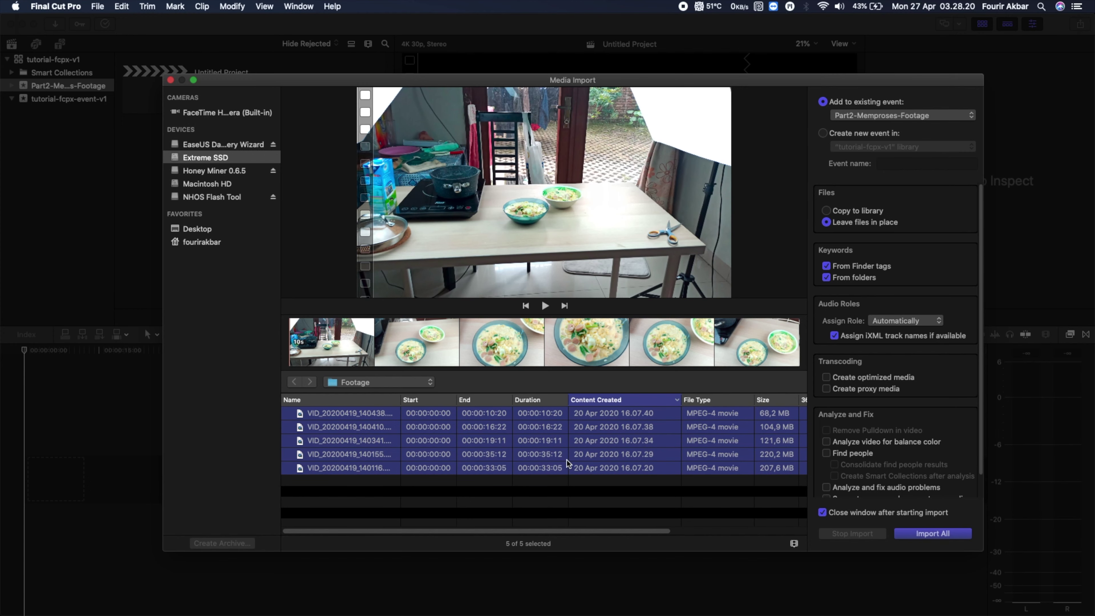
left_click(936, 537)
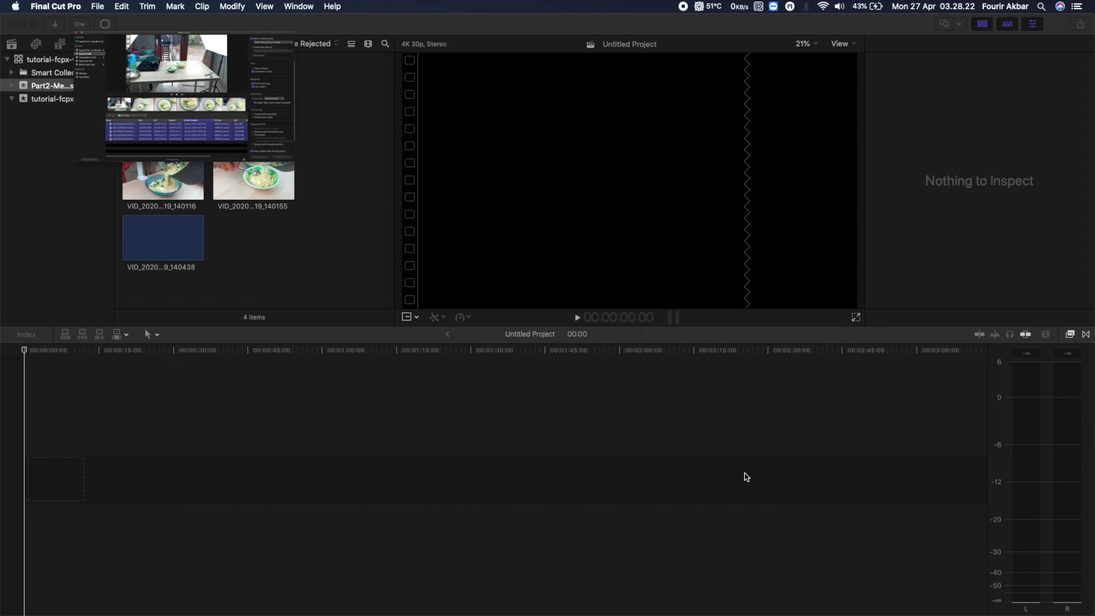
- Preview the browser clip VID_20200419_140116 from its start and set the range start at 5:04
left_click(164, 184)
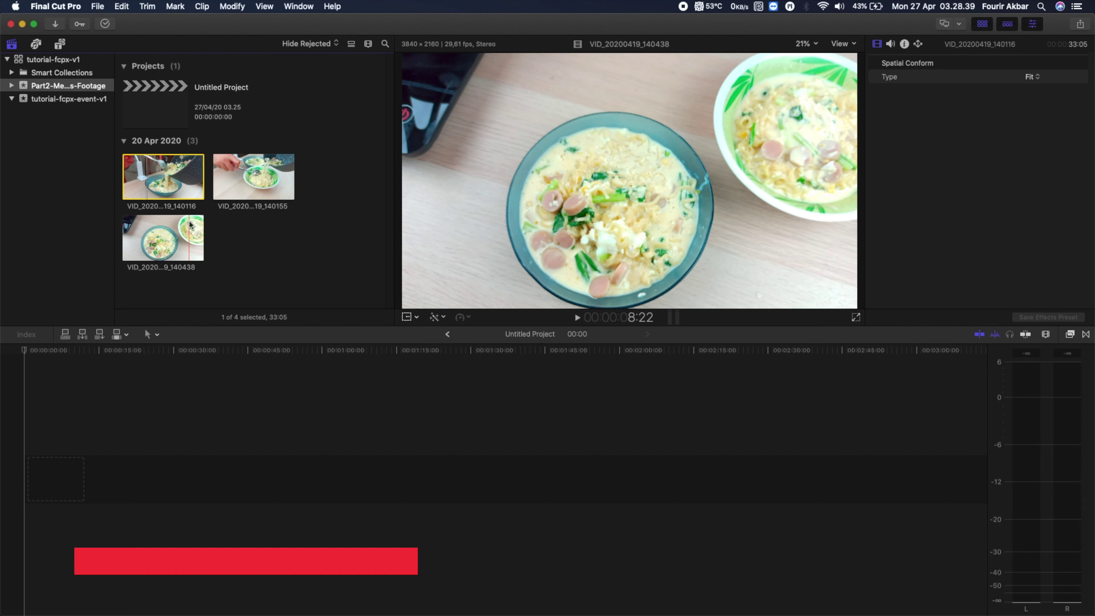
key("space")
key("space")
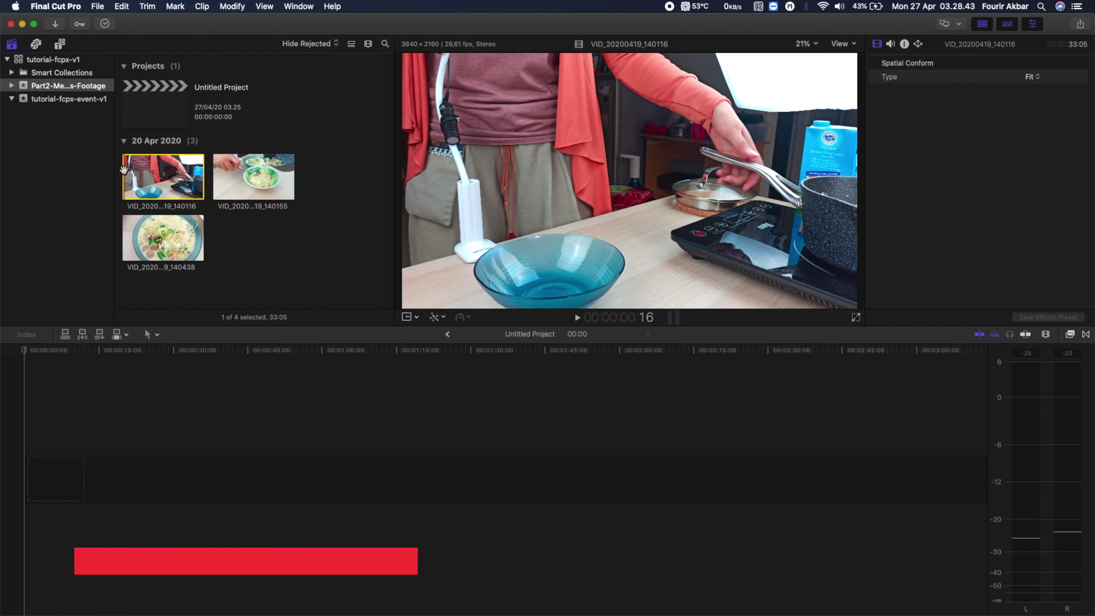
key("space")
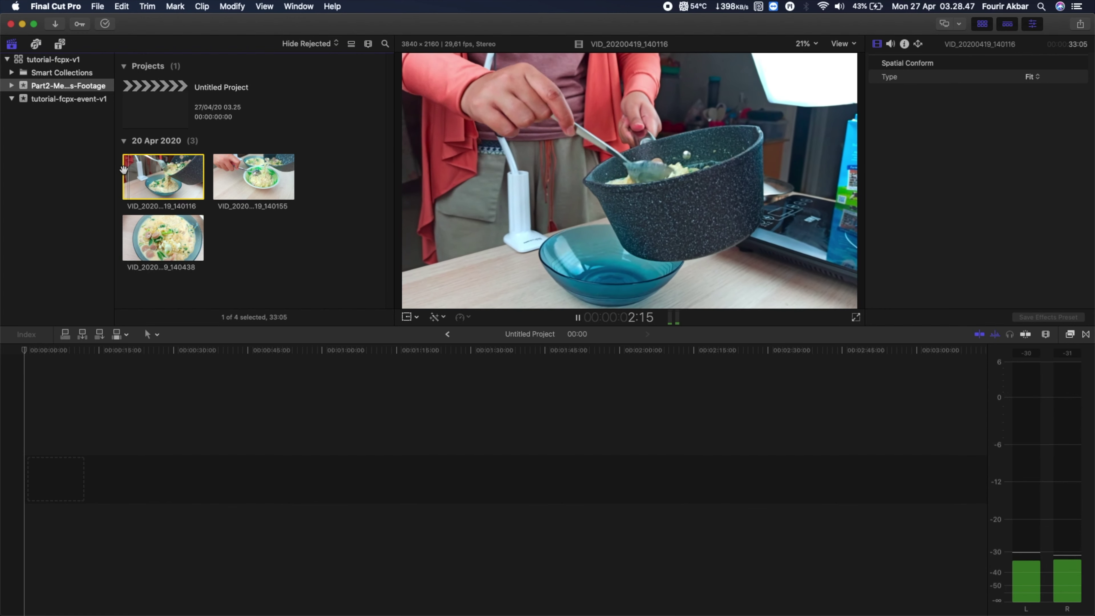
key("space")
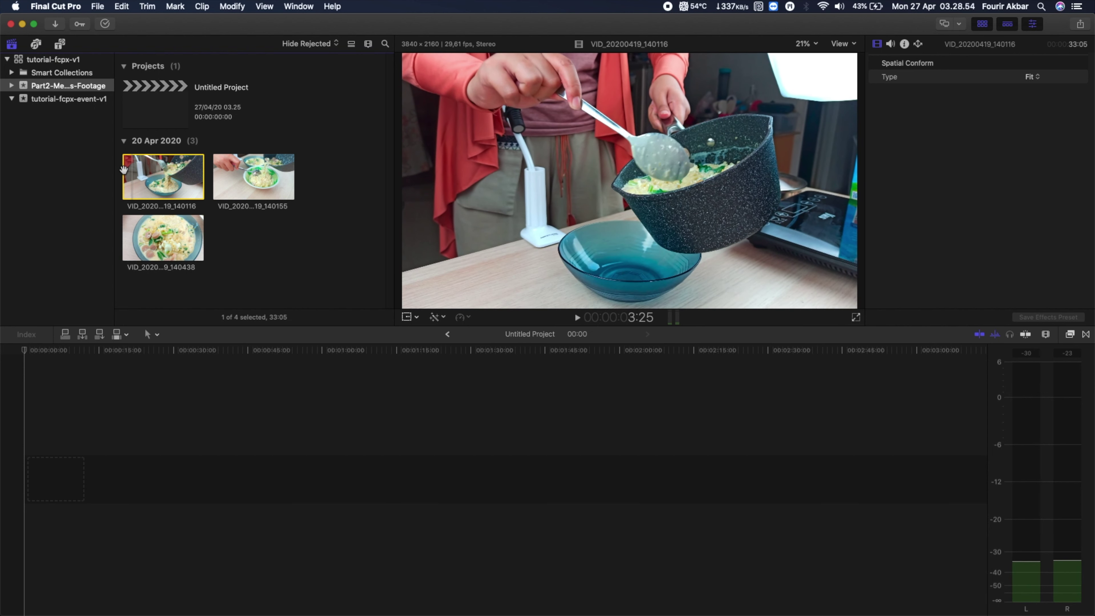
key("space")
key("space")
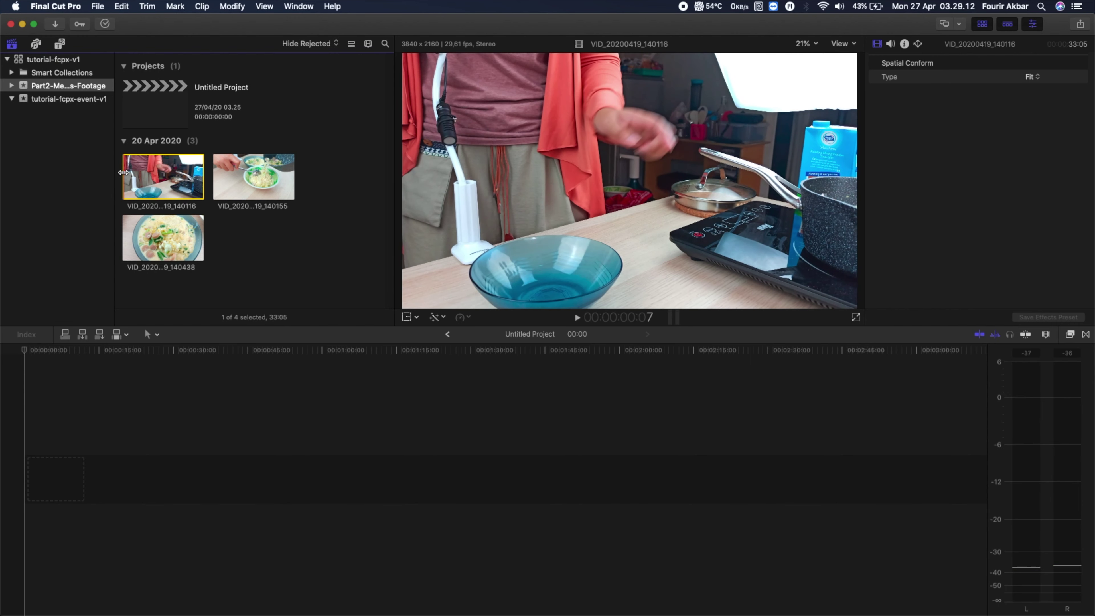
key("space")
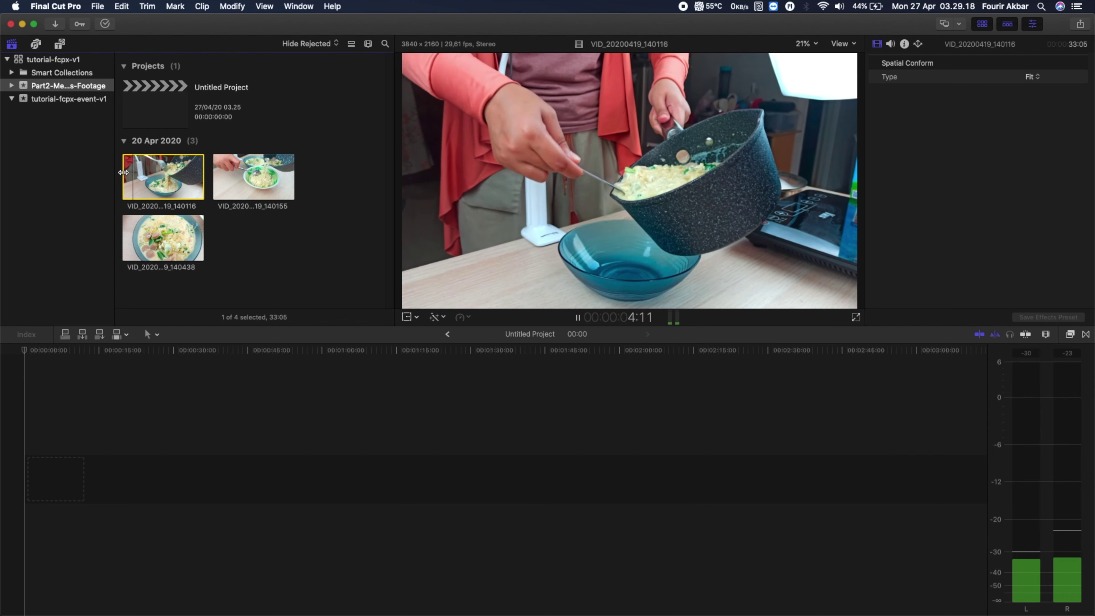
key("space")
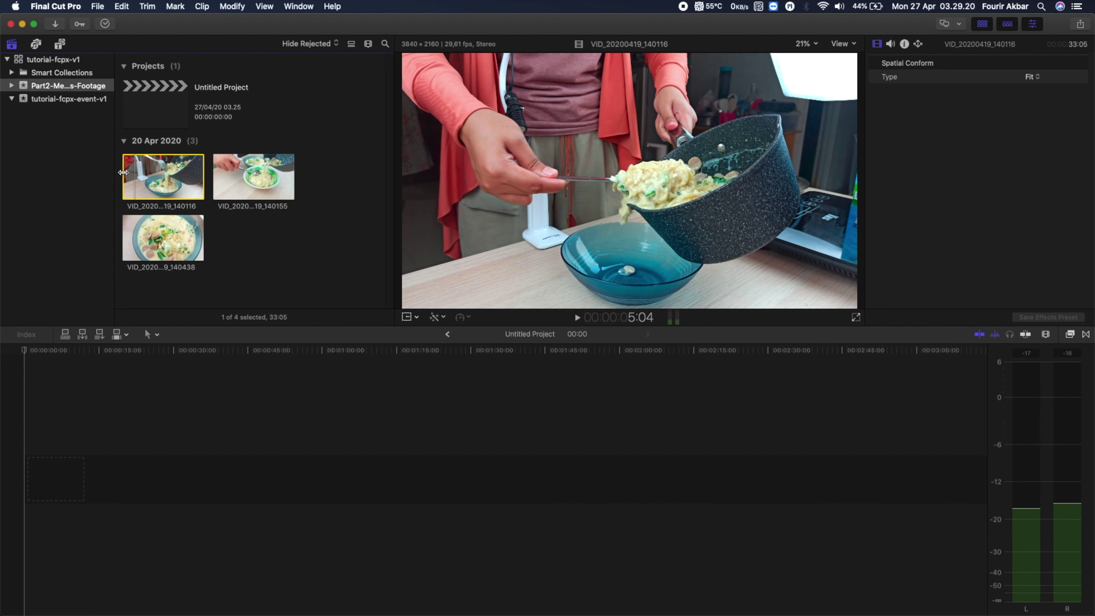
key("i")
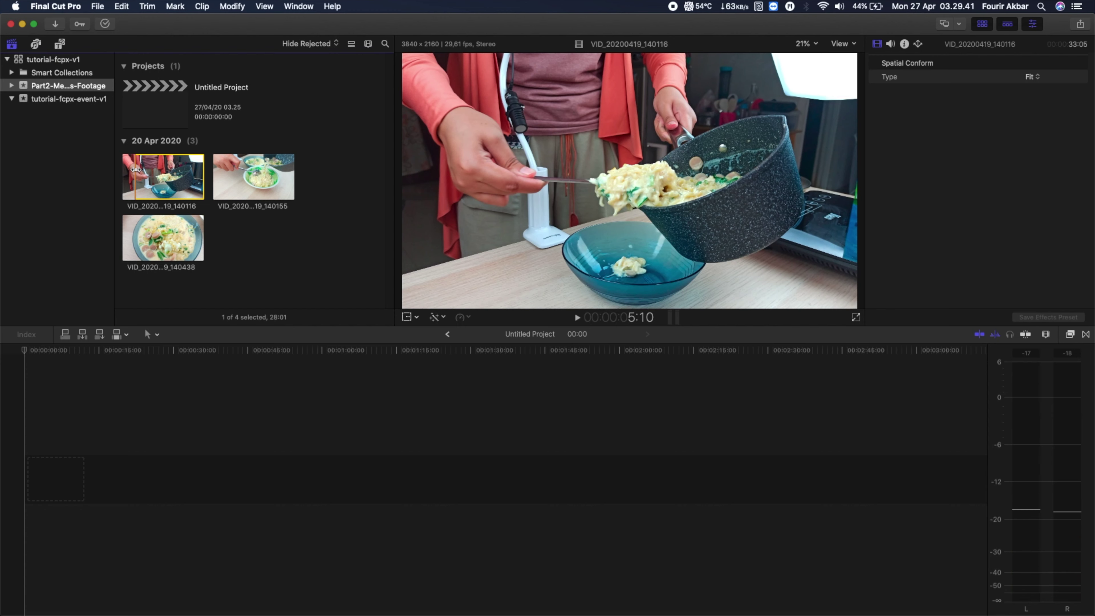
- Set the range end of VID_20200419_140116 at 8:28 and append the marked range to the end of the project timeline
key("space")
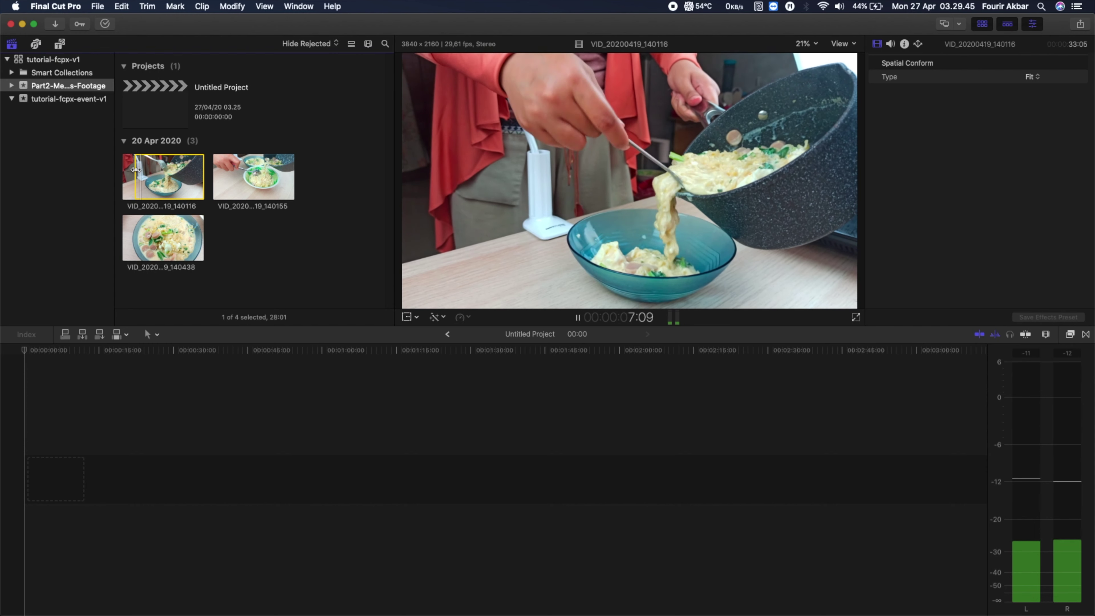
key("space")
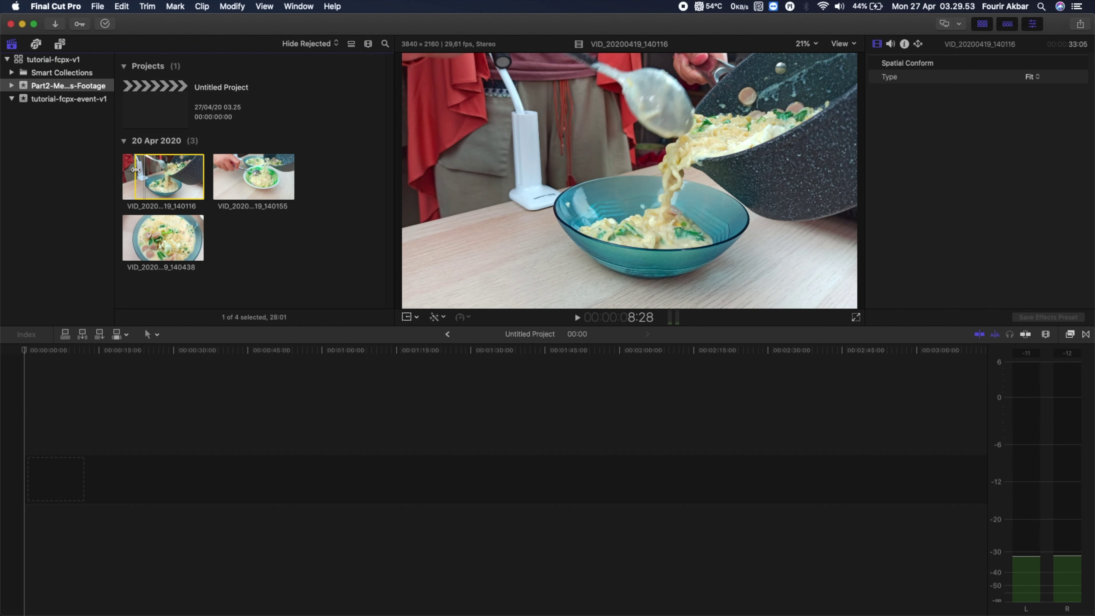
key("o")
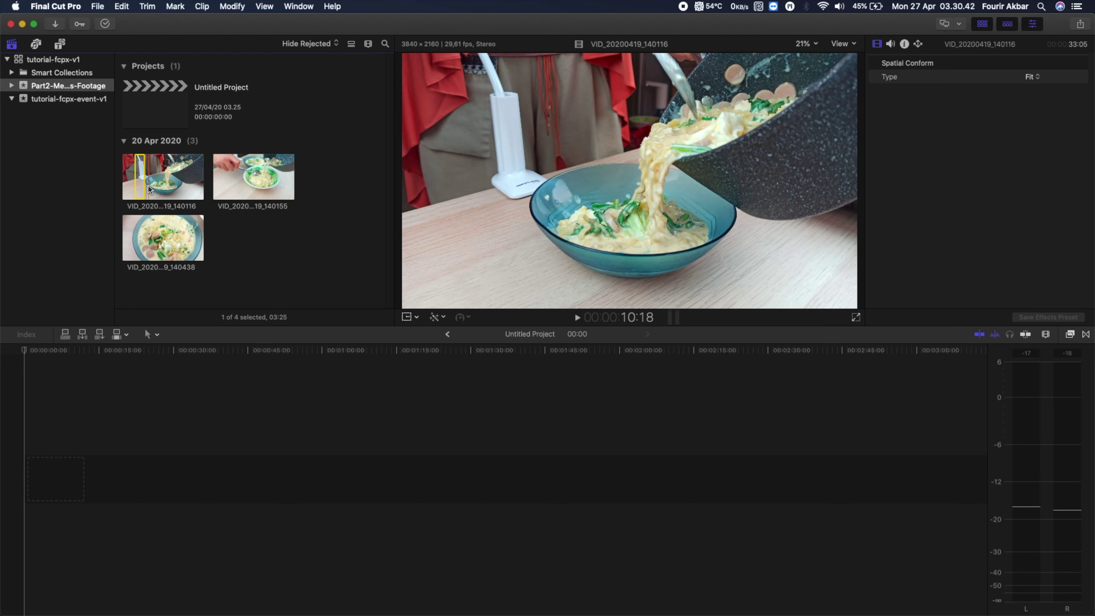
key("Left")
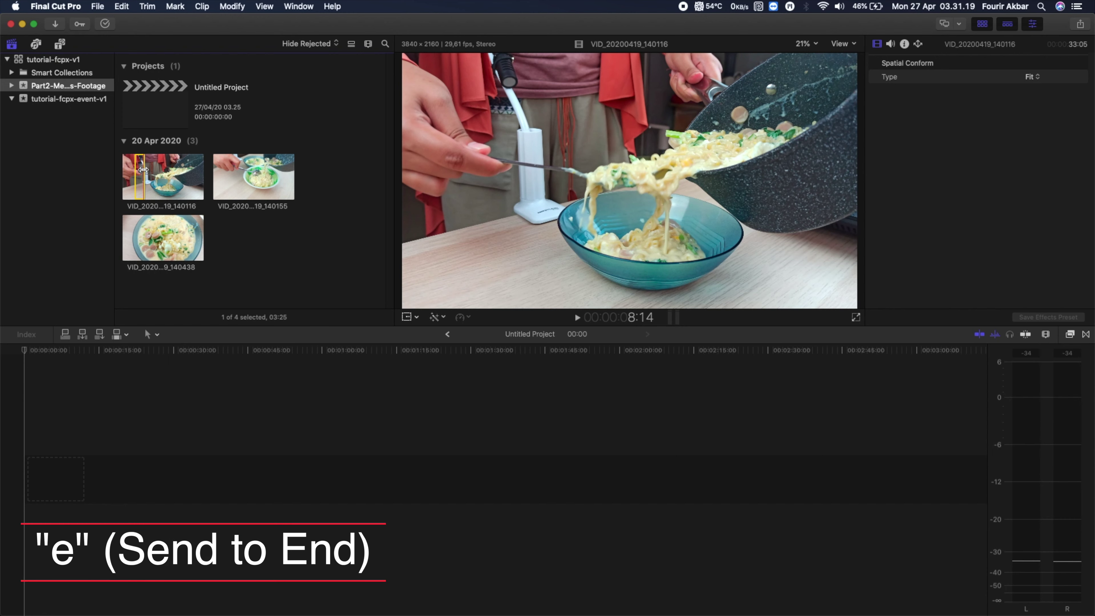
key("e")
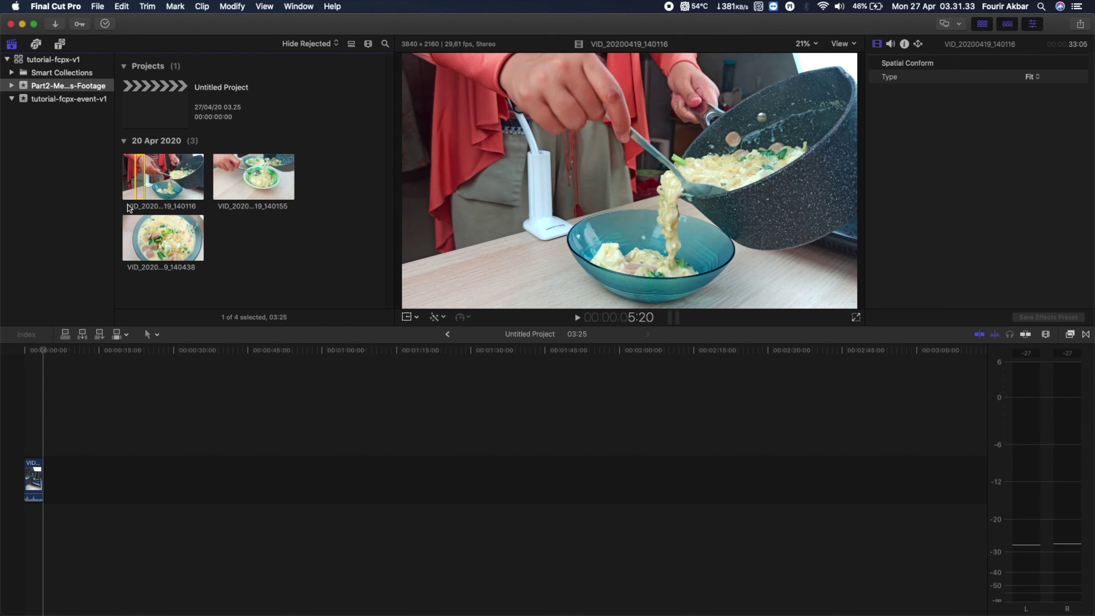
- Append the same marked range to the timeline a second time and delete the duplicate clip
left_click(41, 403)
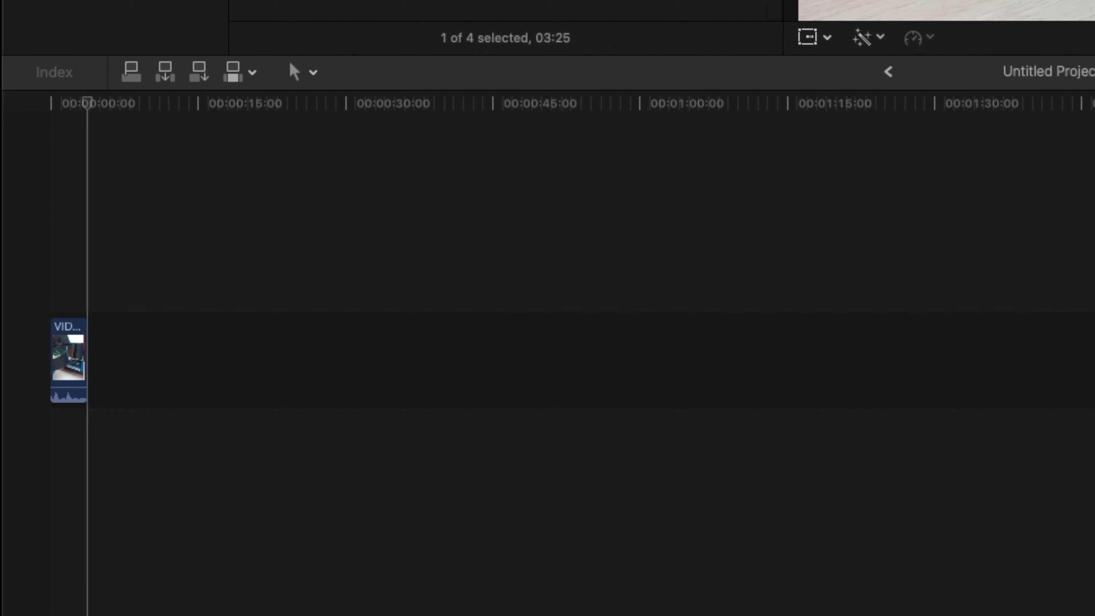
key("e")
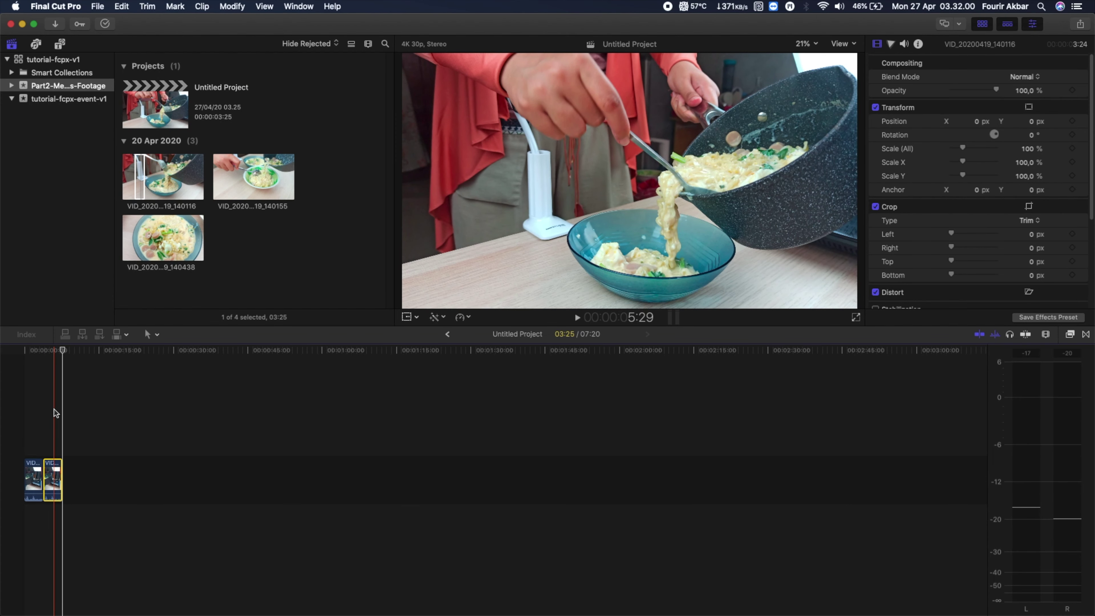
key("Delete")
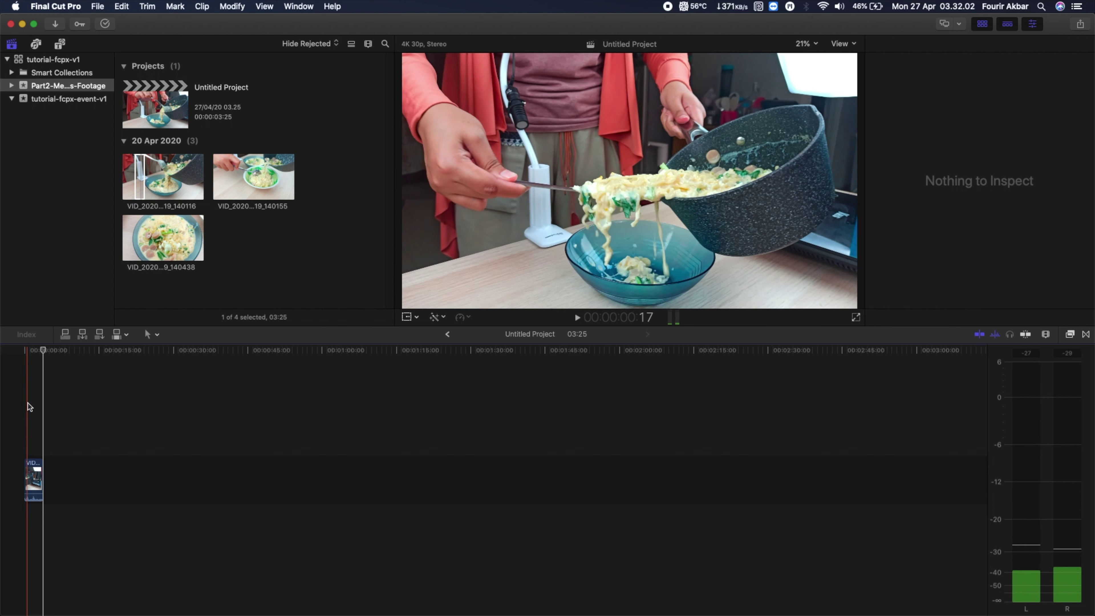
- Examine the appended clip near its start in the timeline at several zoom levels
left_click(28, 406)
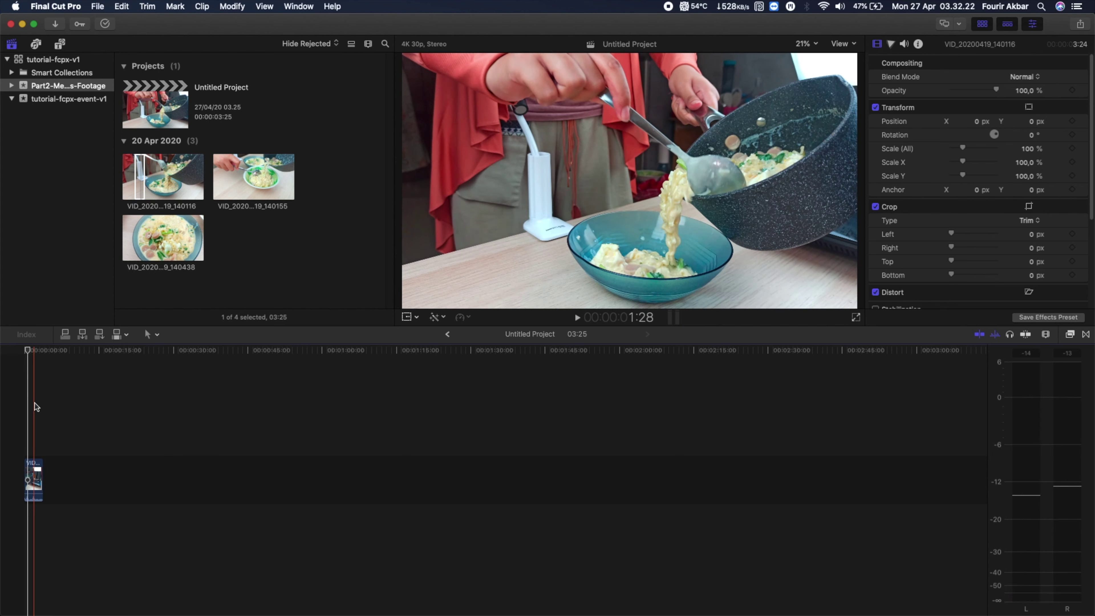
key("super+equal")
key("super+equal")
scroll(34, 403, "left", 5)
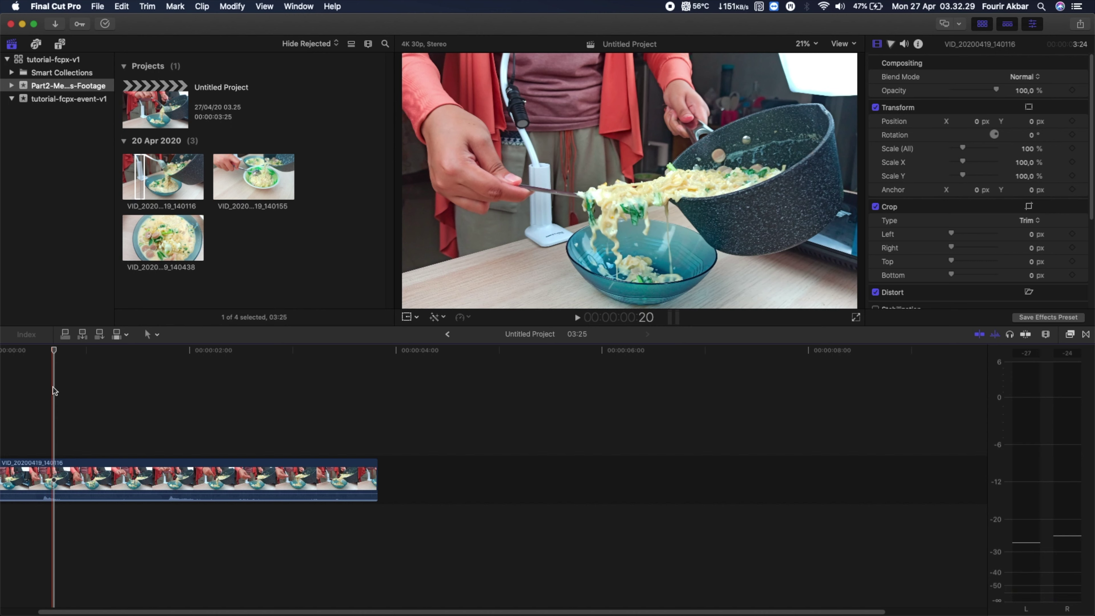
key("super+minus")
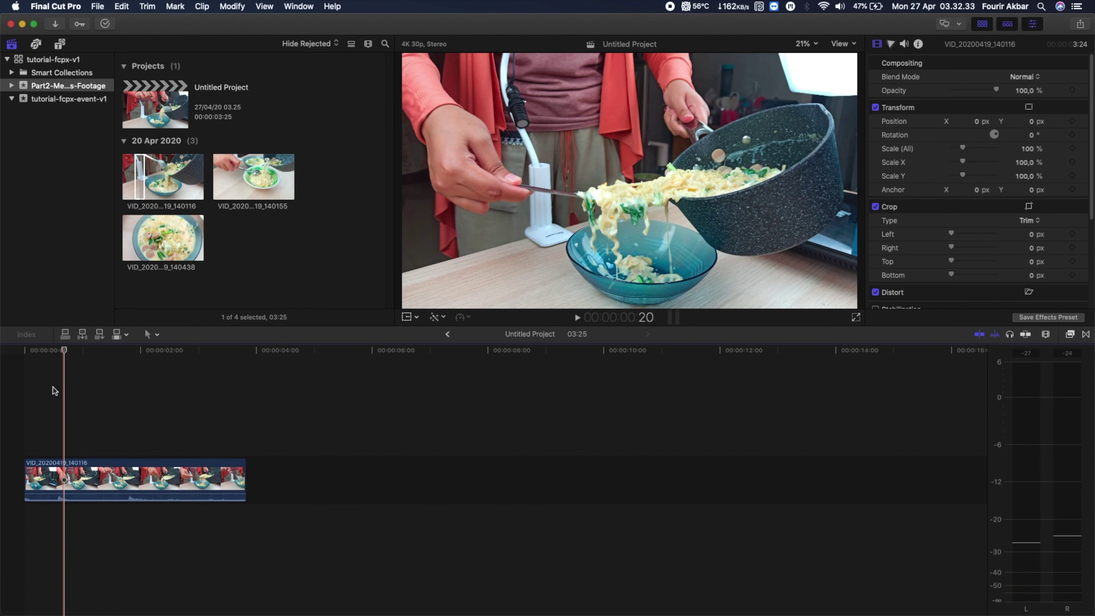
key("super+equal")
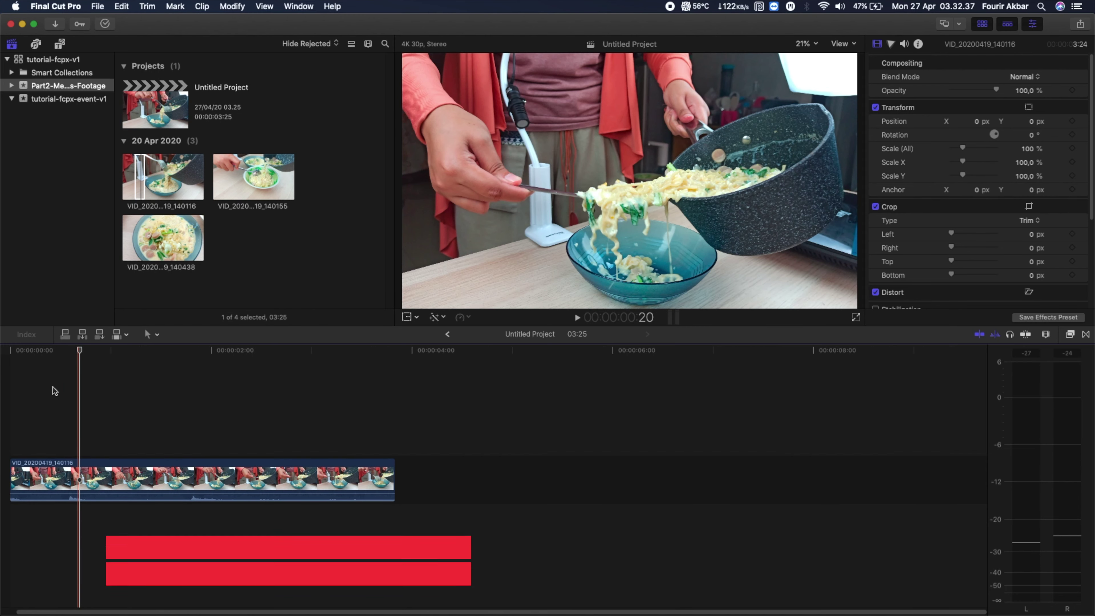
key("super+equal")
key("super+equal")
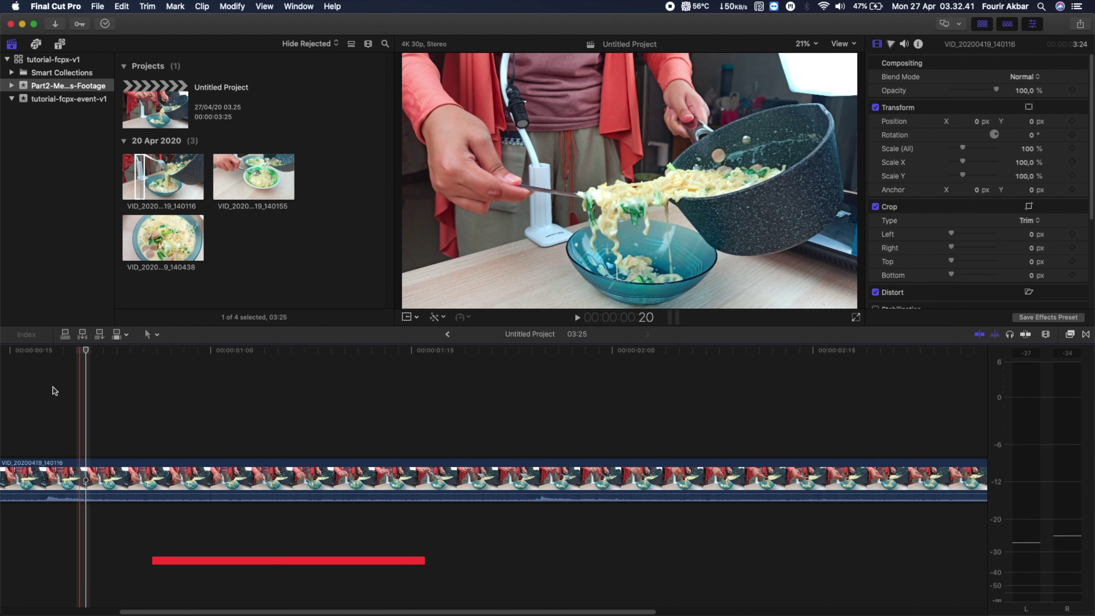
key("super+minus")
key("super+minus")
key("super+minus")
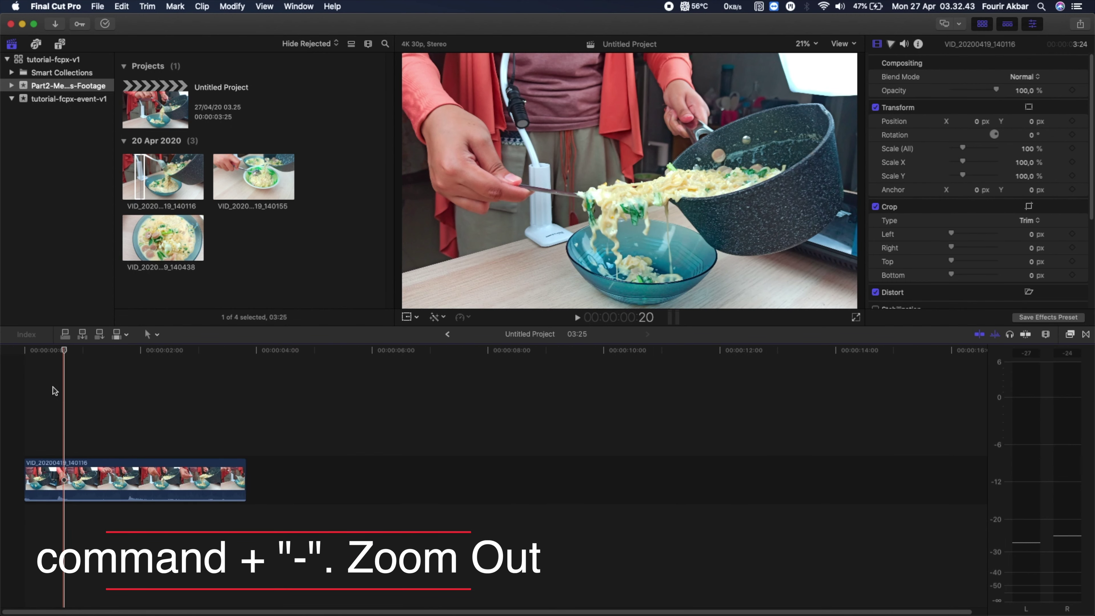
key("super+equal")
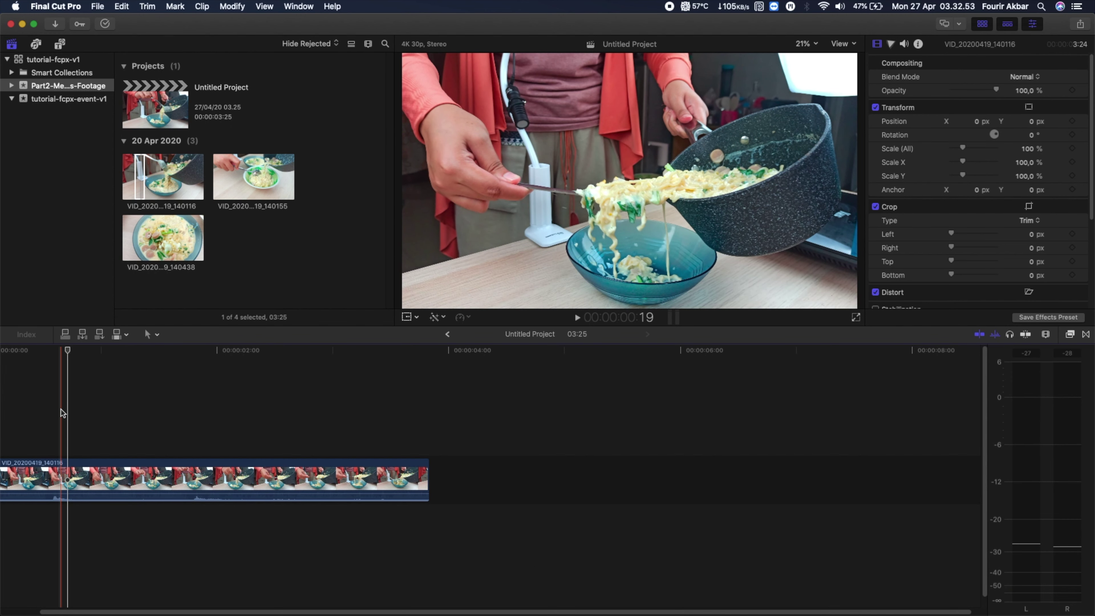
- Preview the browser clip VID_20200419_140116 beyond its existing marked range and set a new range start at 15:13
left_click(147, 170)
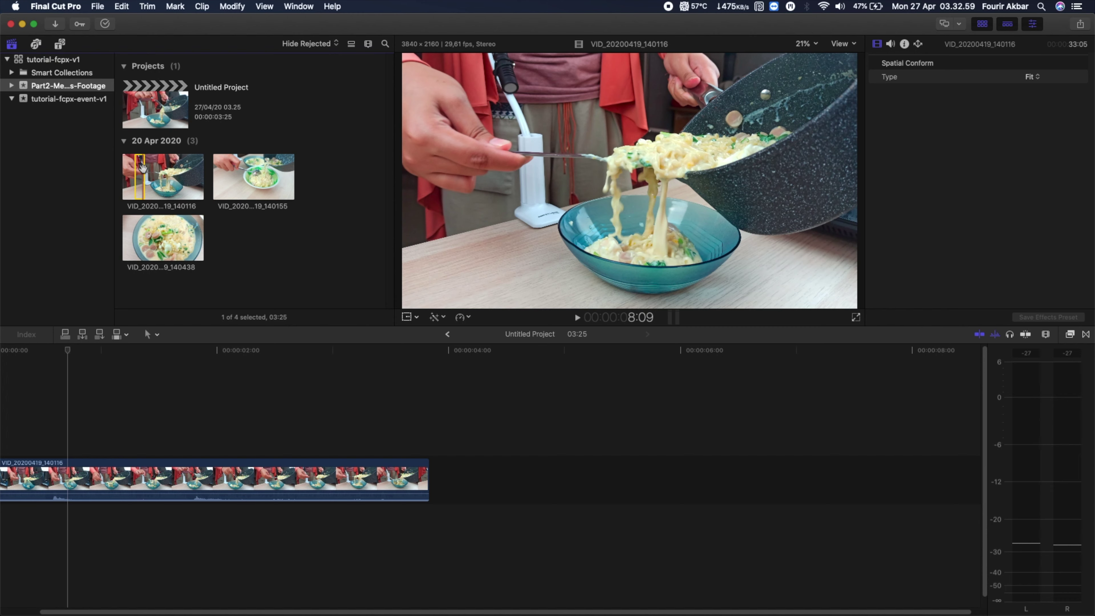
key("space")
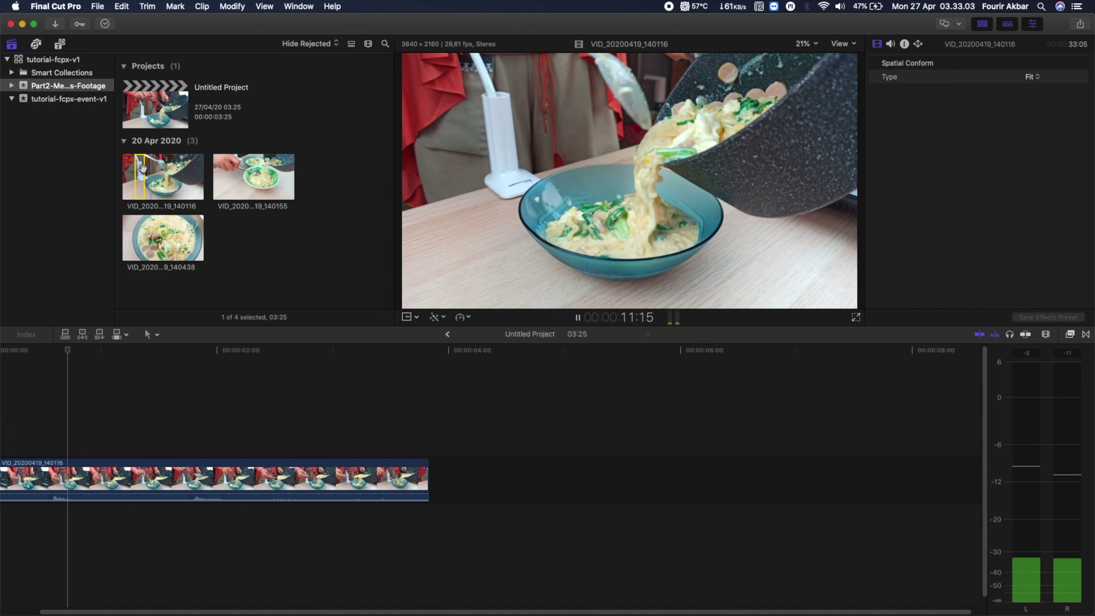
left_click(146, 172)
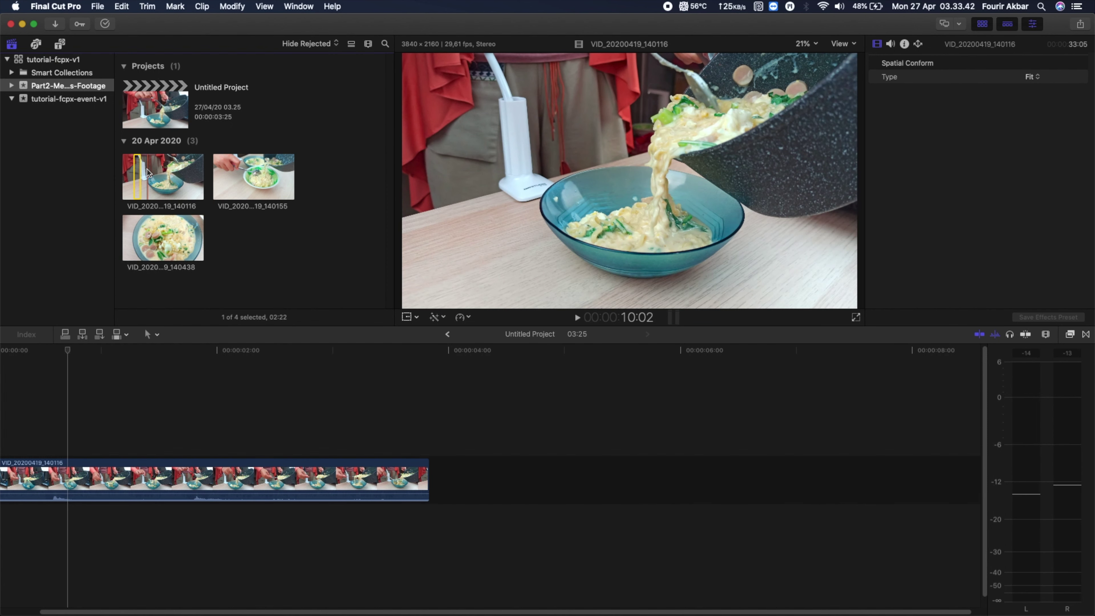
key("space")
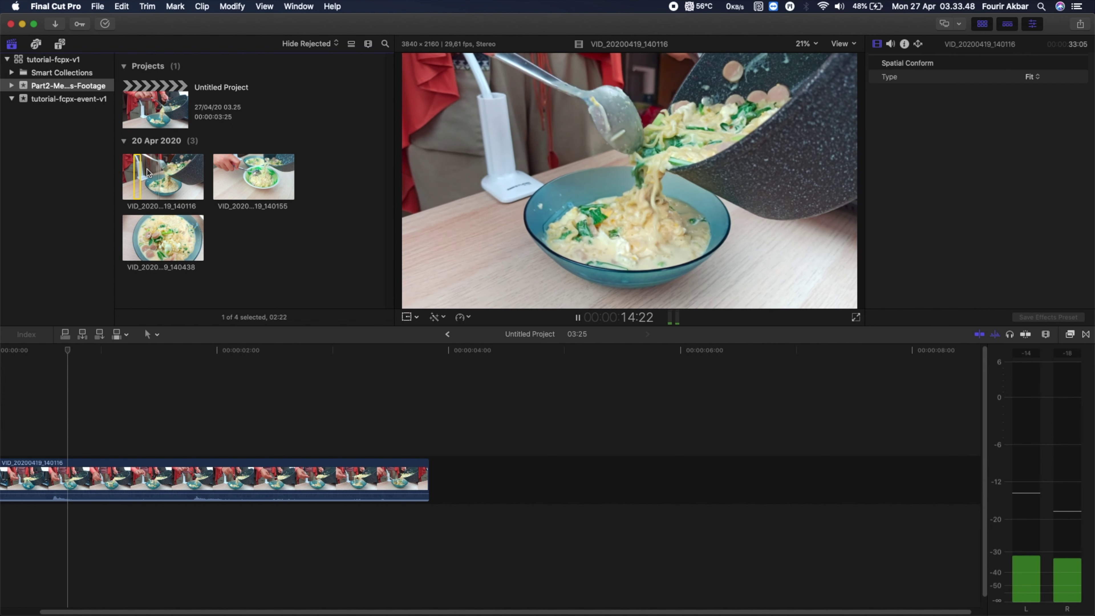
key("space")
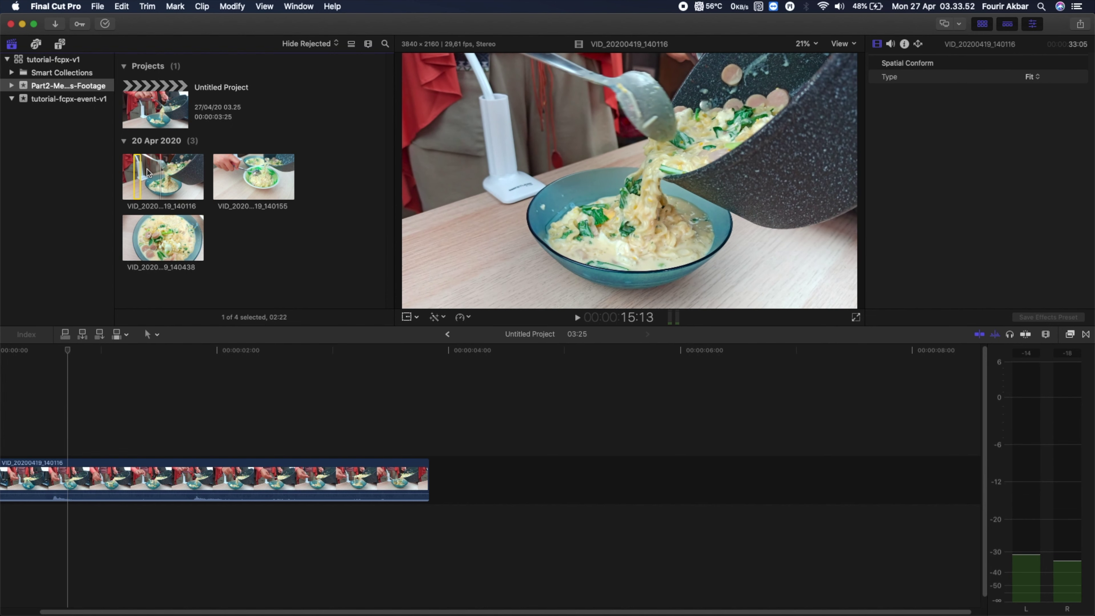
key("i")
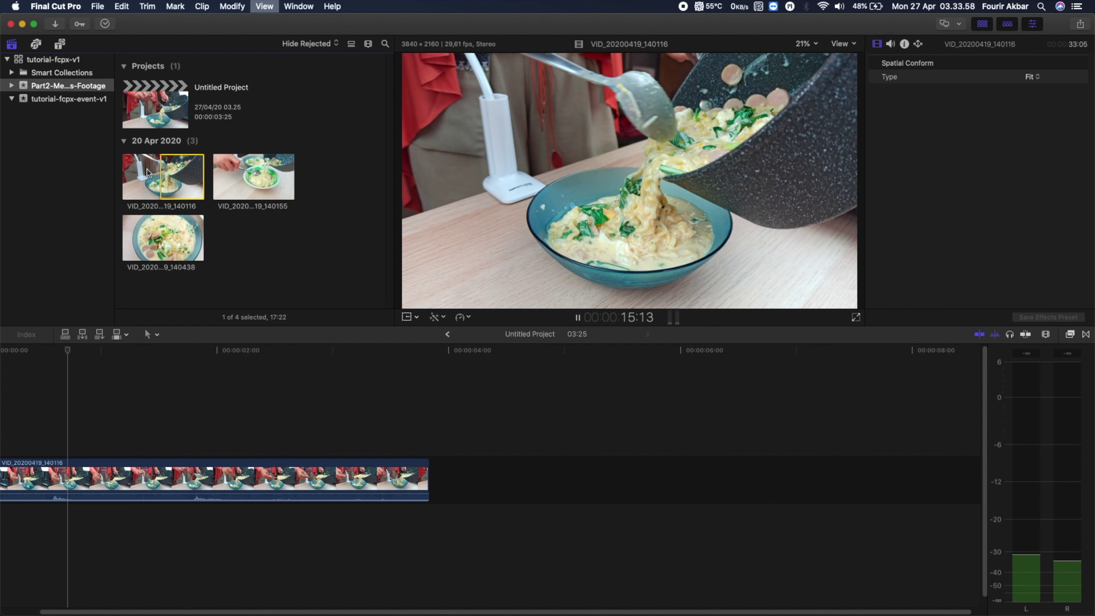
- Play VID_20200419_140116 onward, fine-tune the position frame by frame and set the range end at 21:13
key("space")
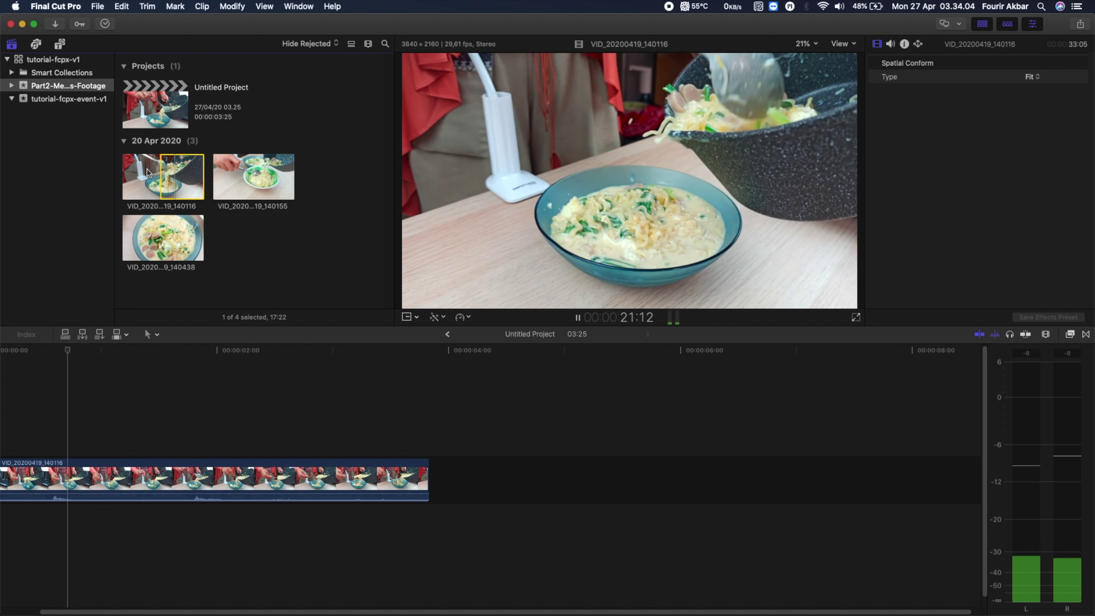
key("space")
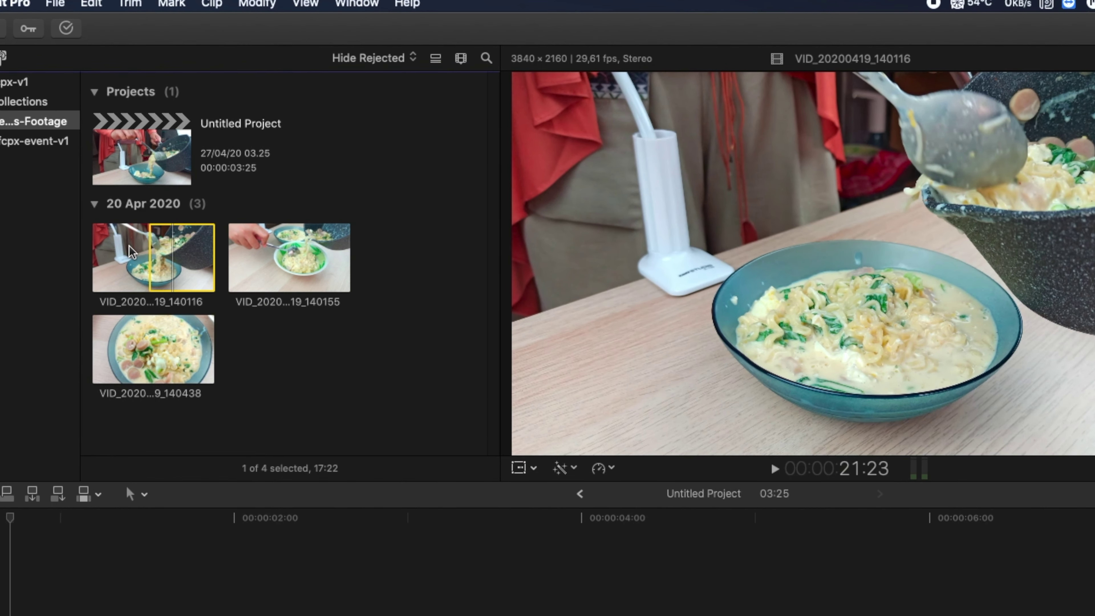
key("Left")
key("Left")
key("Left")
key("Left")
key("Left")
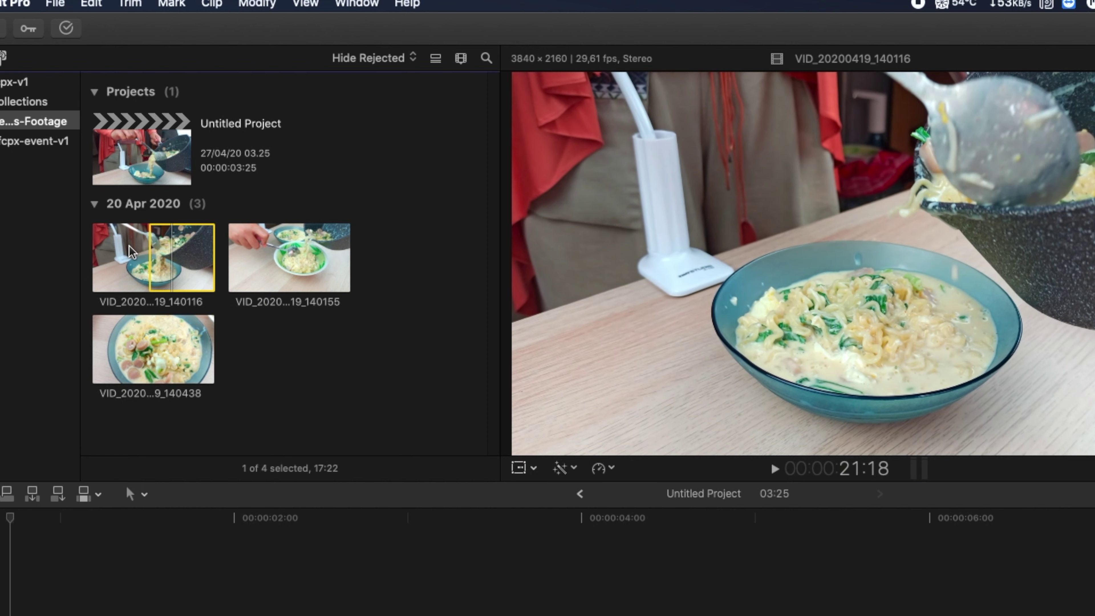
key("Left")
key("Left")
key("Left")
key("Left")
key("Left")
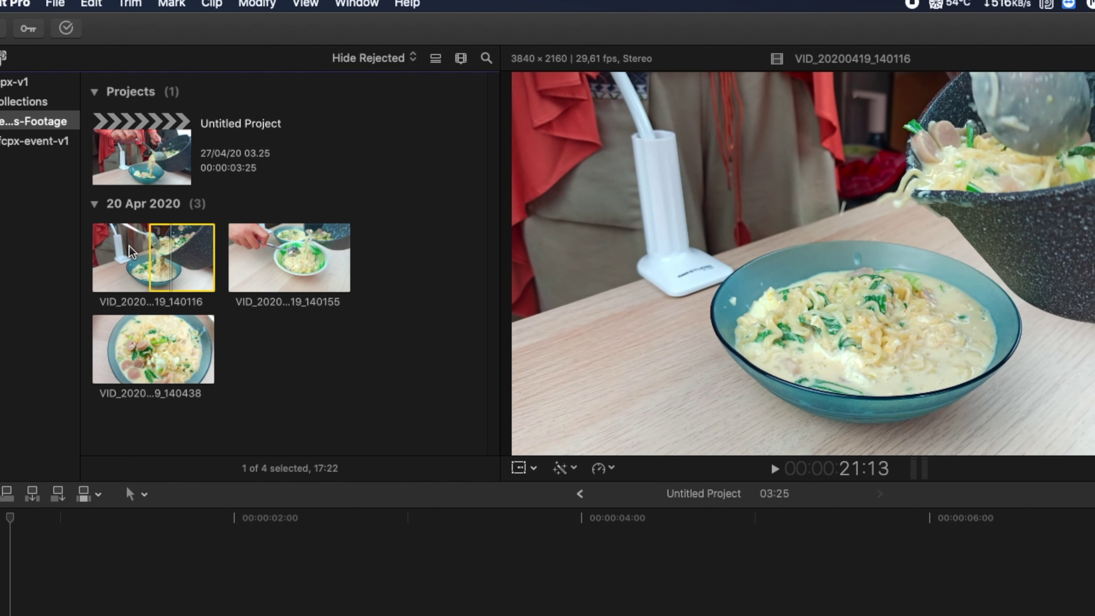
key("Left")
key("Left")
key("Right")
key("Right")
key("Right")
key("Right")
key("Right")
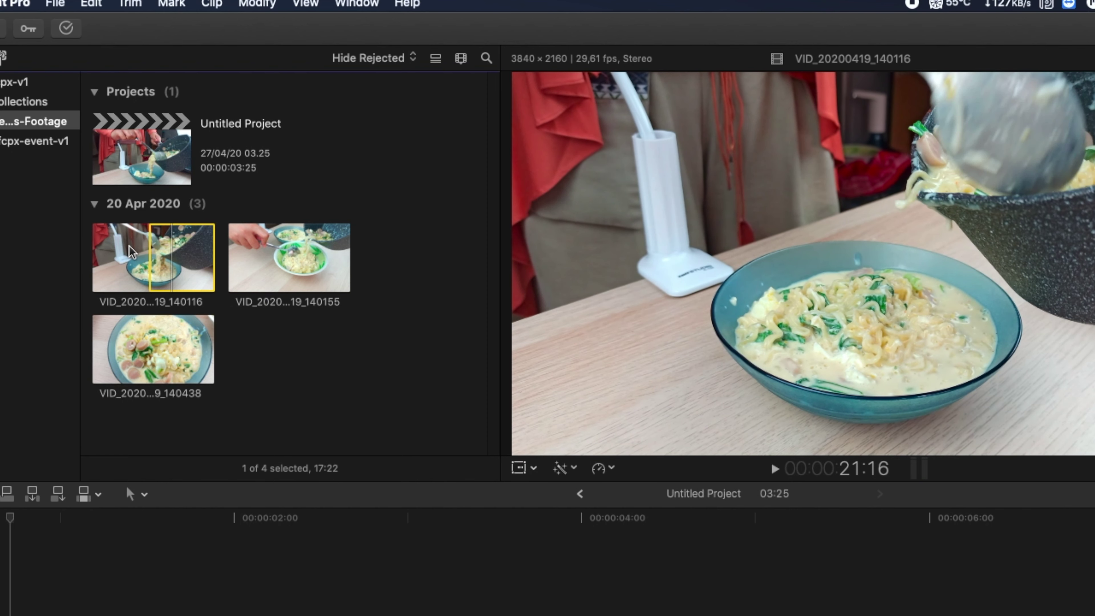
key("Left")
key("Left")
key("Left")
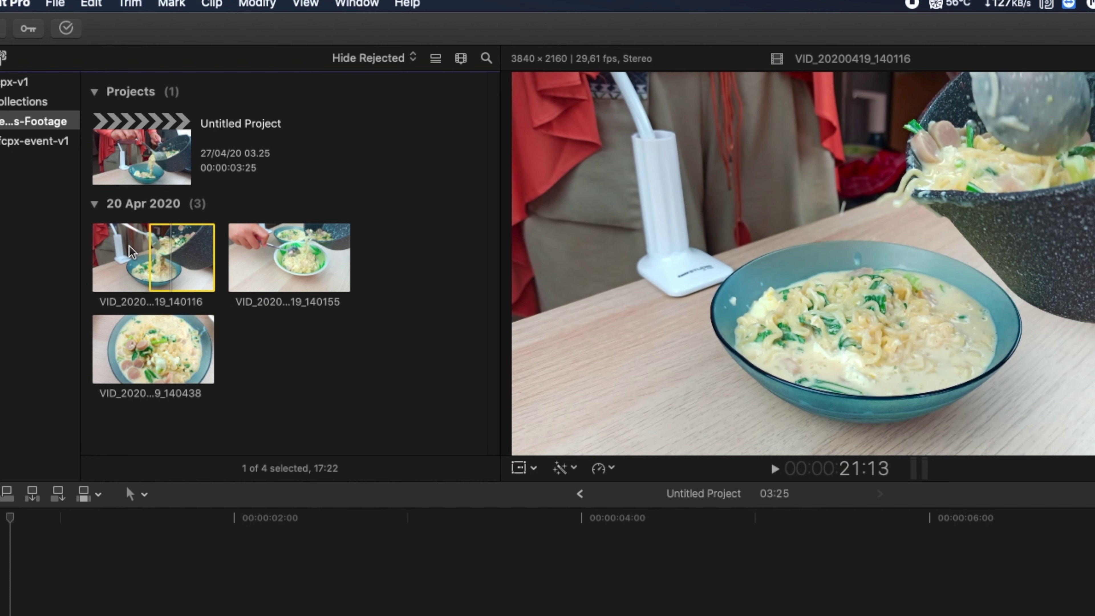
key("o")
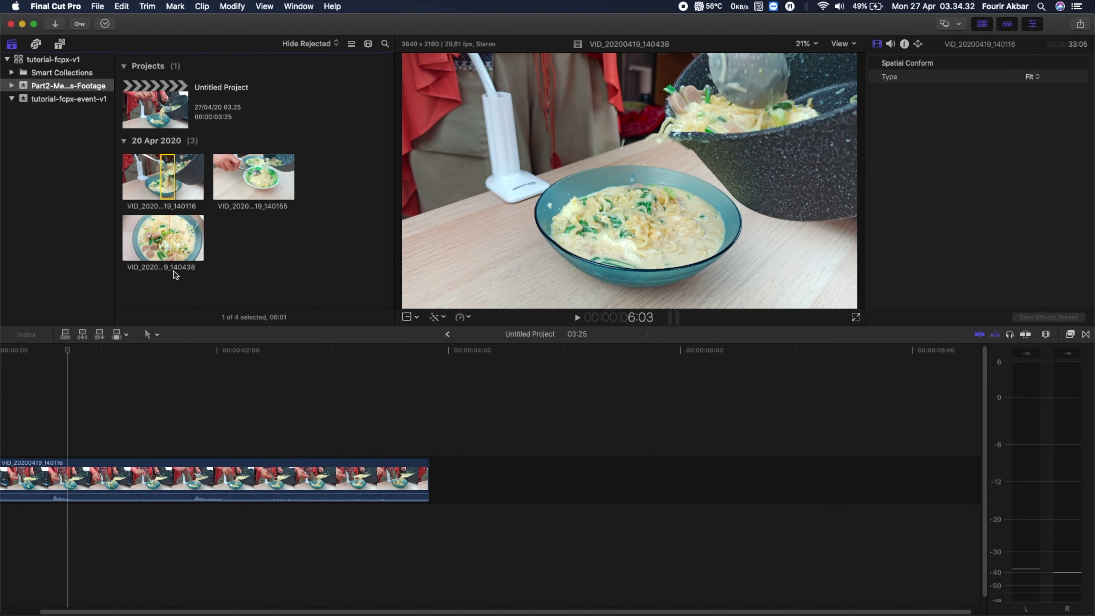
- Place the timeline playhead at 1:12 and insert the marked range of VID_20200419_140116 there, splitting the existing clip
left_click(118, 379)
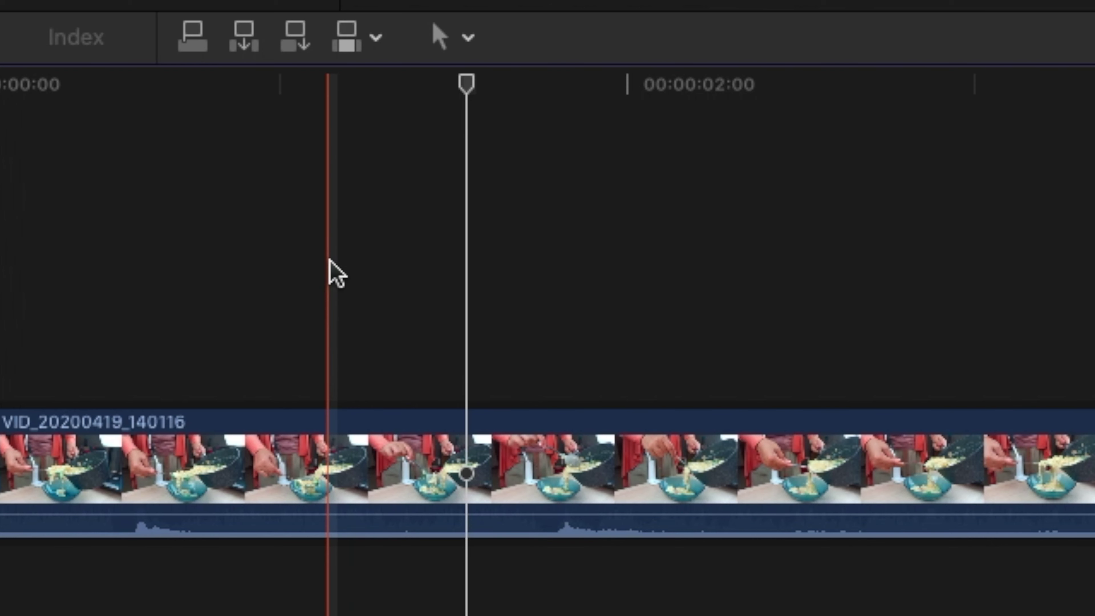
left_click(471, 83)
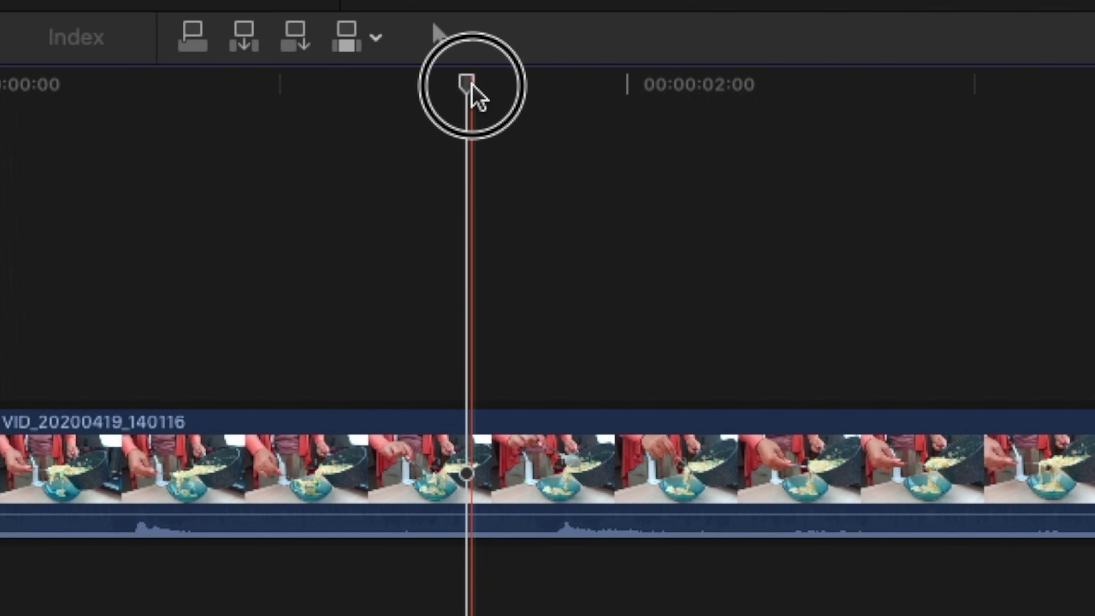
left_click_drag(471, 84, 388, 95)
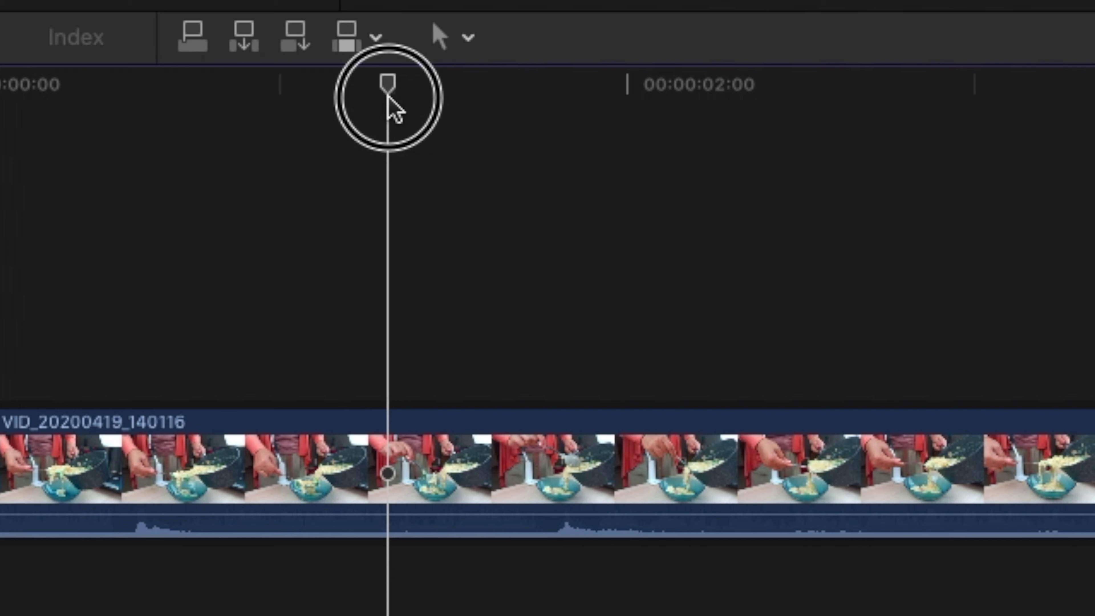
left_click_drag(388, 95, 458, 112)
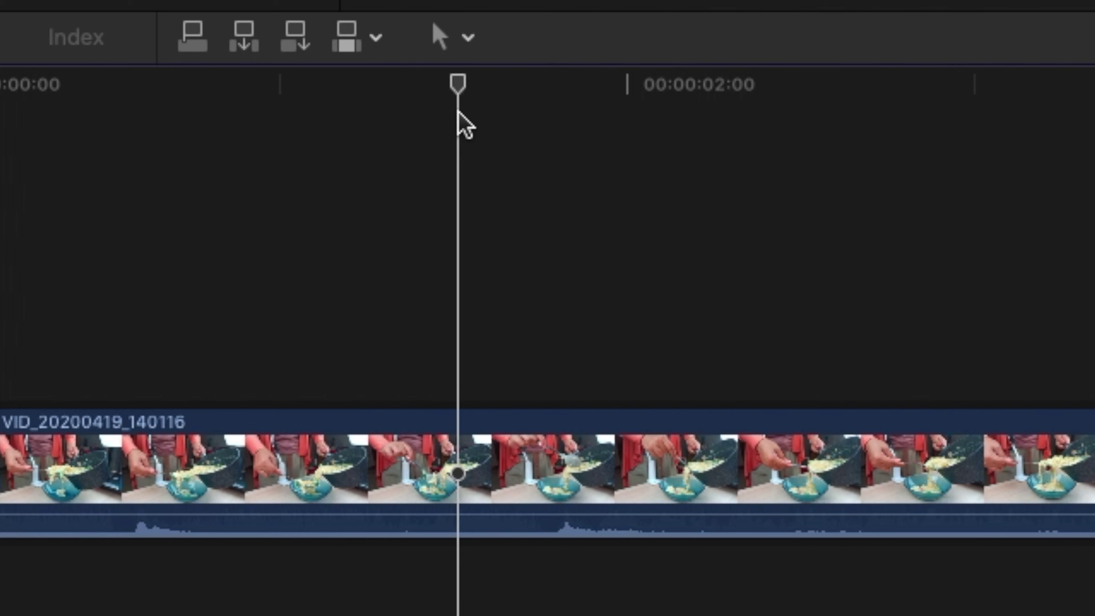
left_click_drag(456, 86, 343, 85)
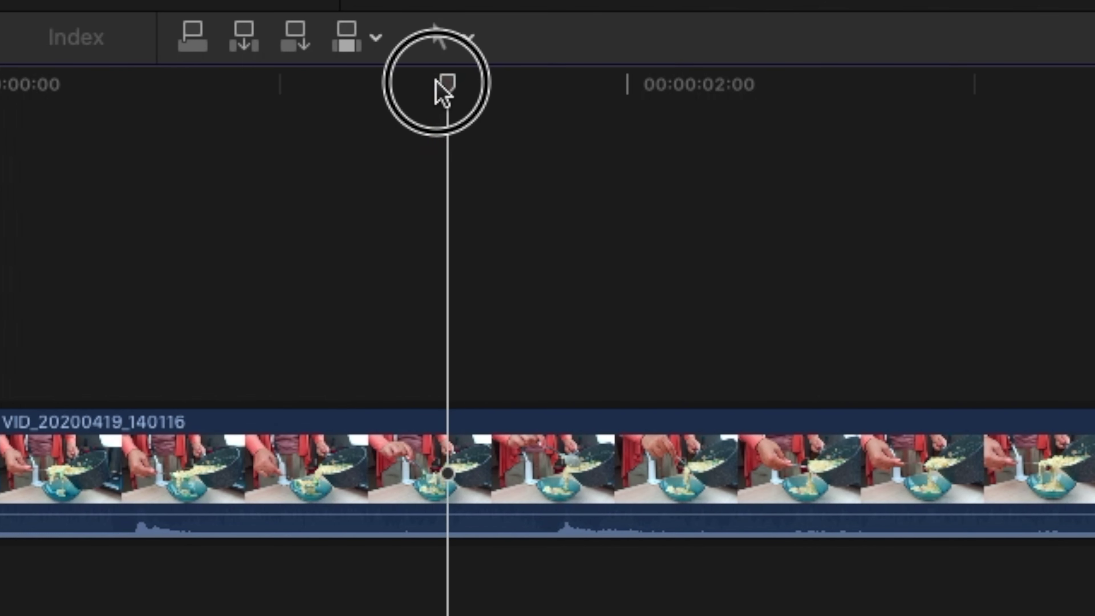
mouse_move(298, 139)
left_mouse_down()
mouse_move(246, 137)
mouse_move(302, 137)
left_mouse_up()
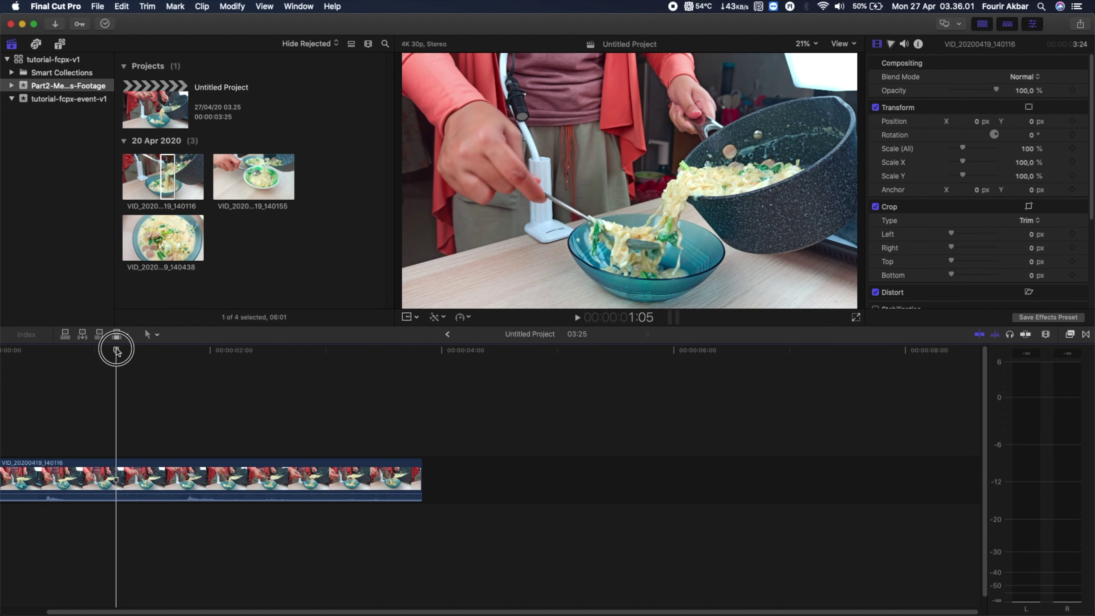
left_click_drag(118, 351, 143, 353)
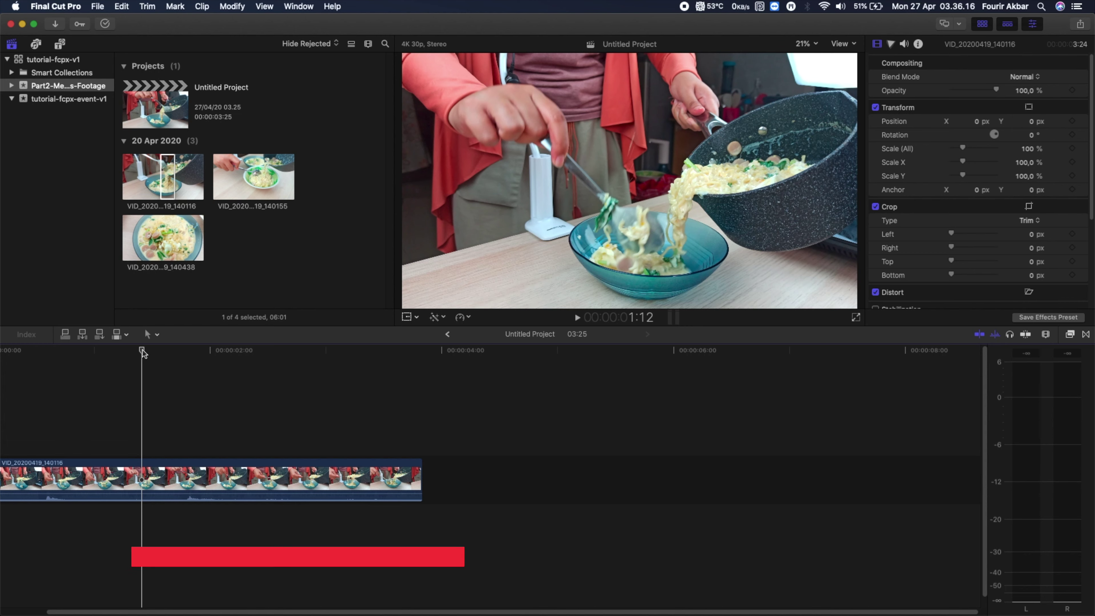
key("w")
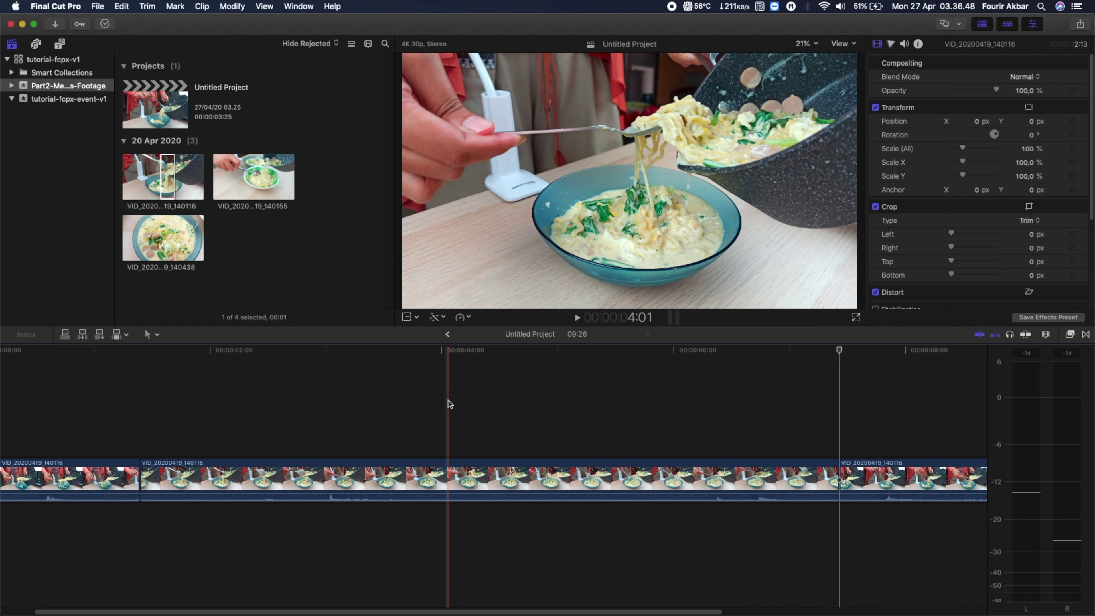
- Undo the last insertion of the marked range in the timeline
left_click(423, 399)
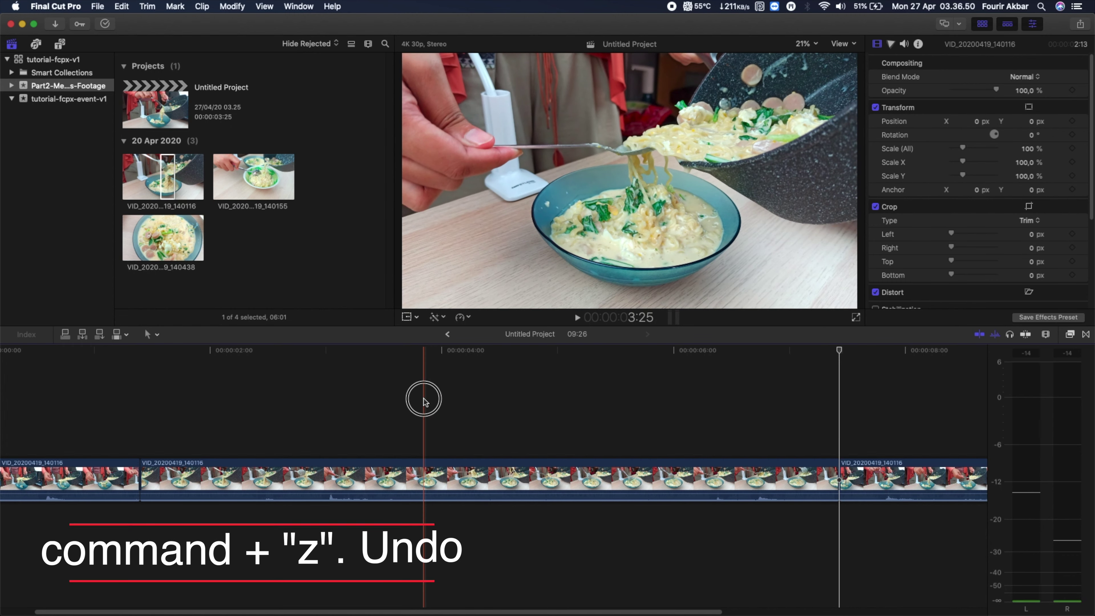
key("super+z")
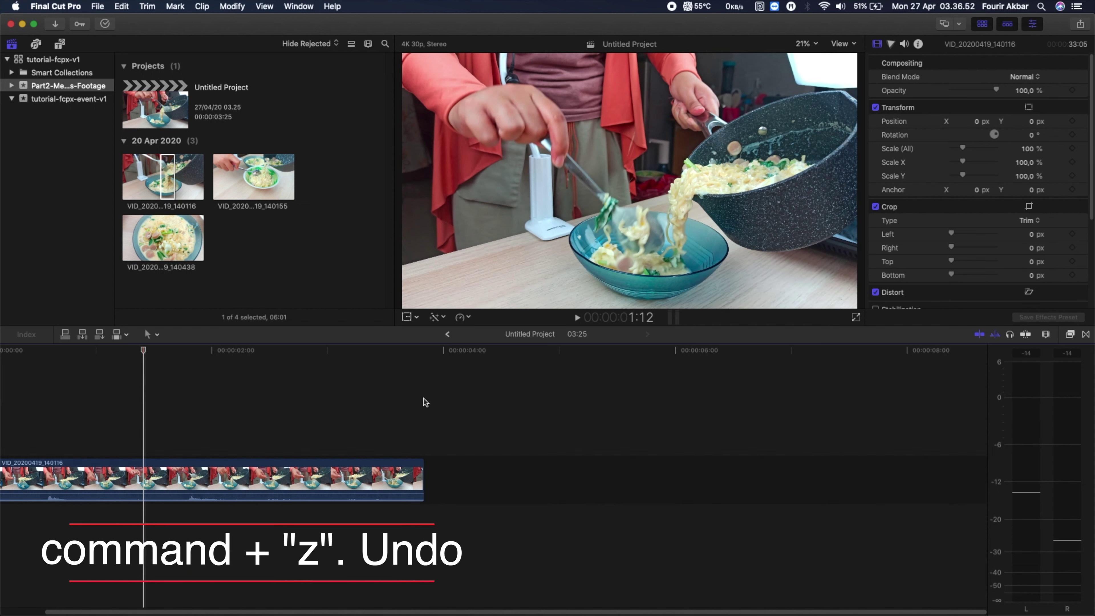
- Place the timeline playhead at 2:28 and connect the marked range of VID_20200419_140116 above the primary clip there
left_click(147, 407)
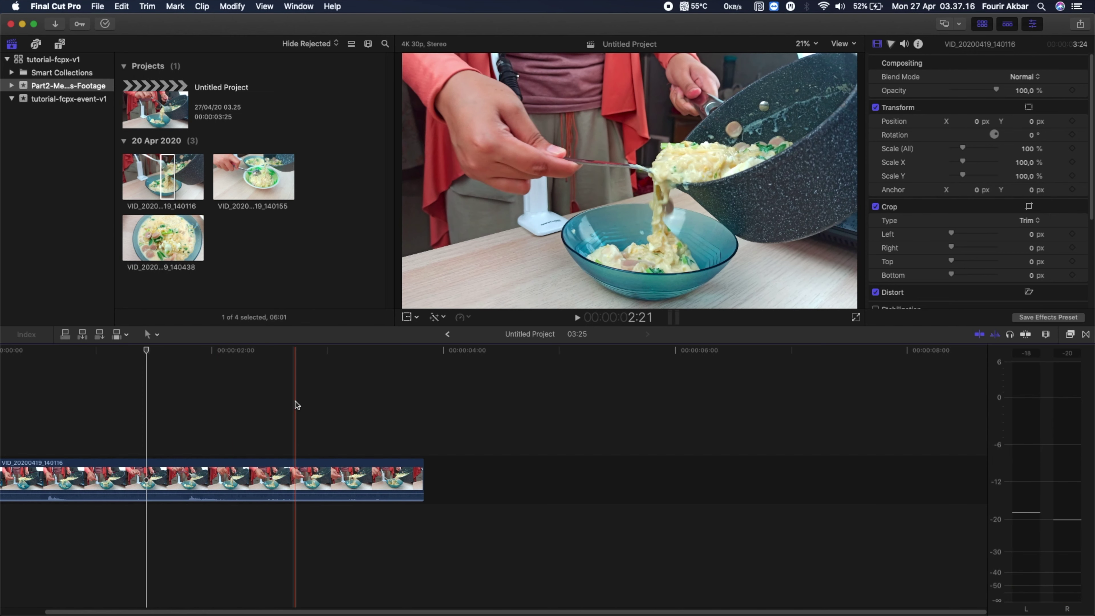
left_click(322, 365)
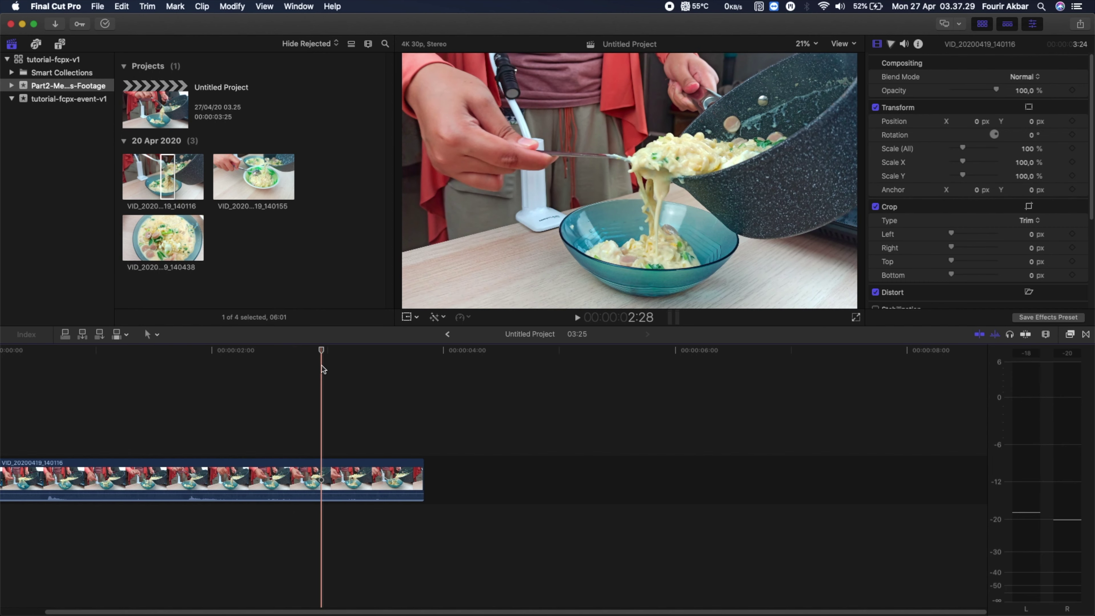
key("q")
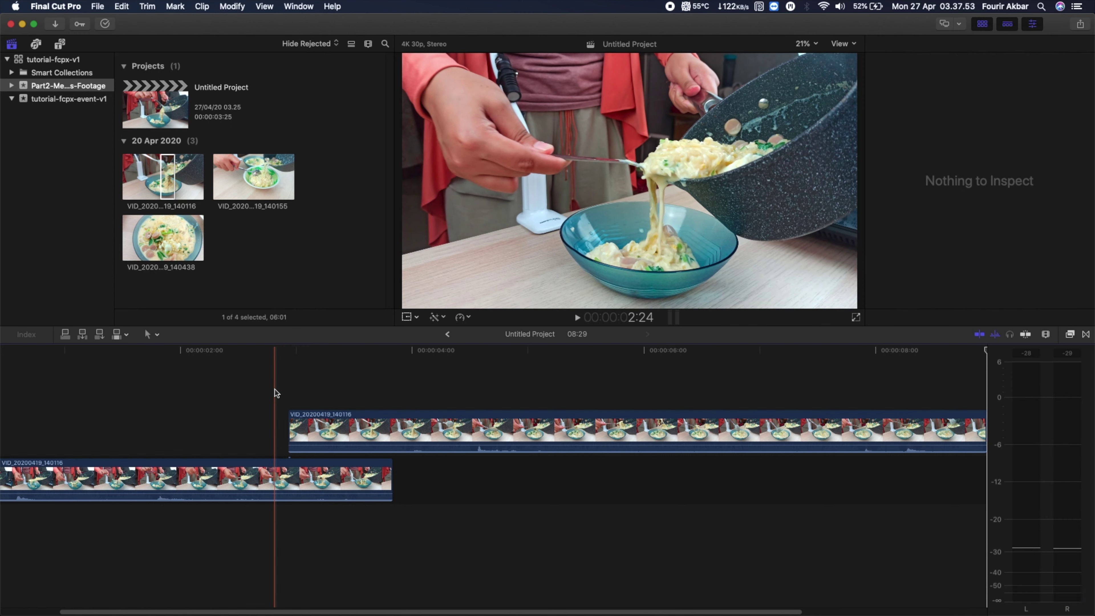
- Play back the timeline around the start of the connected clip to review how it covers the primary clip
left_click(267, 385)
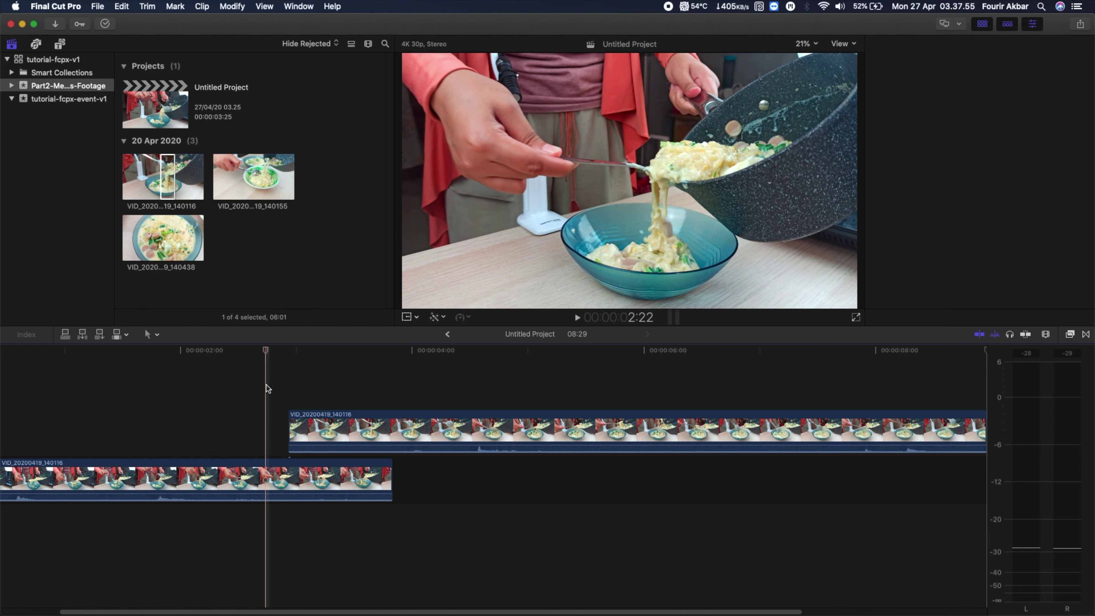
key("space")
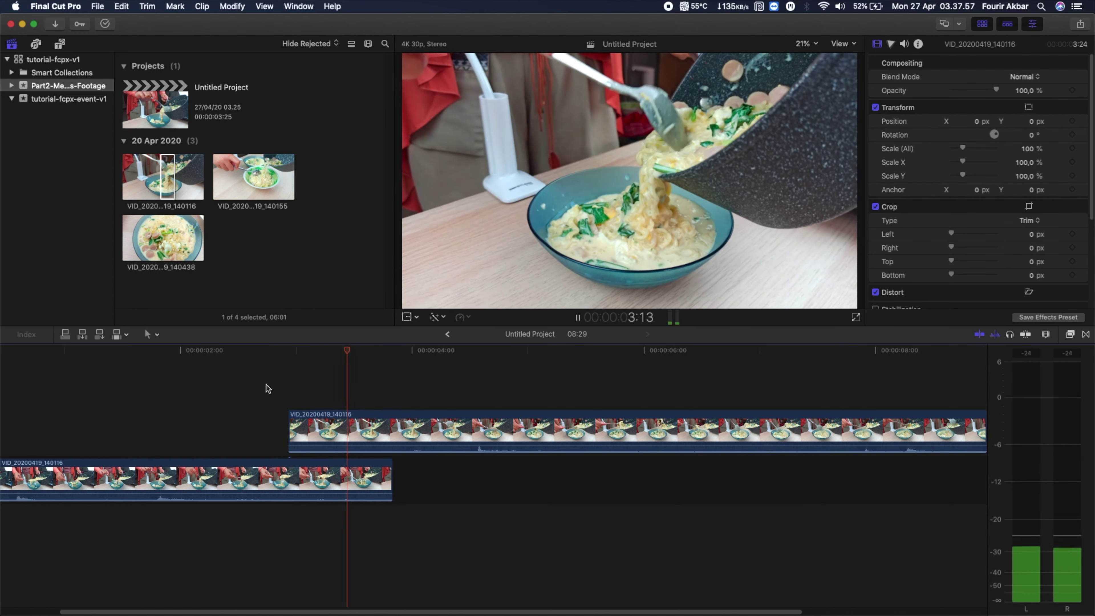
left_click(119, 377)
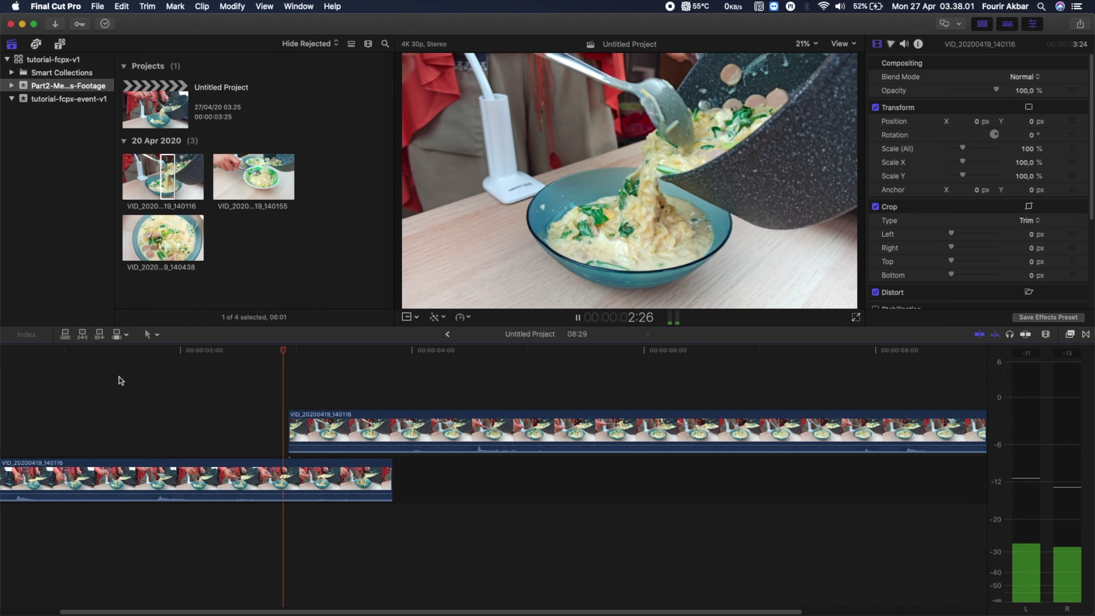
key("space")
left_click(229, 392)
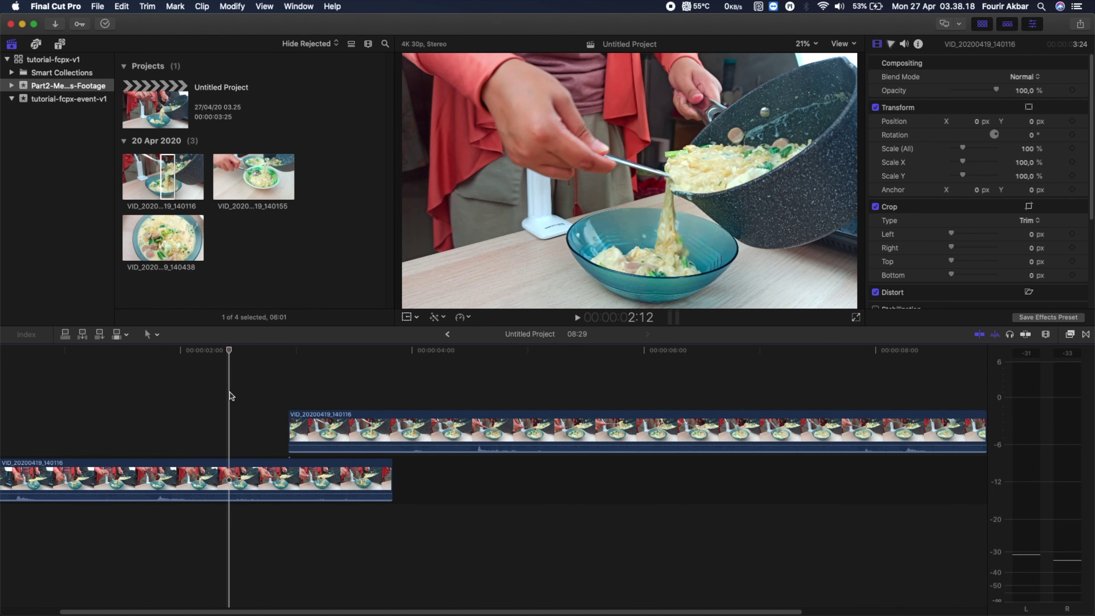